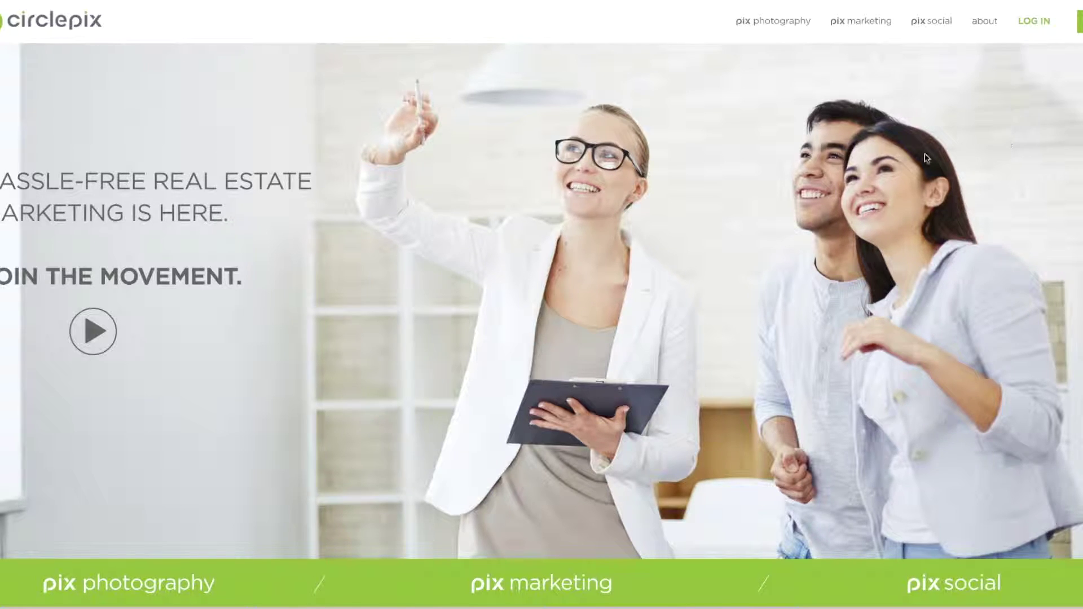
Step: Open the CirclePix log-in dialog from the LOG IN link in the top navigation
left_click(1036, 20)
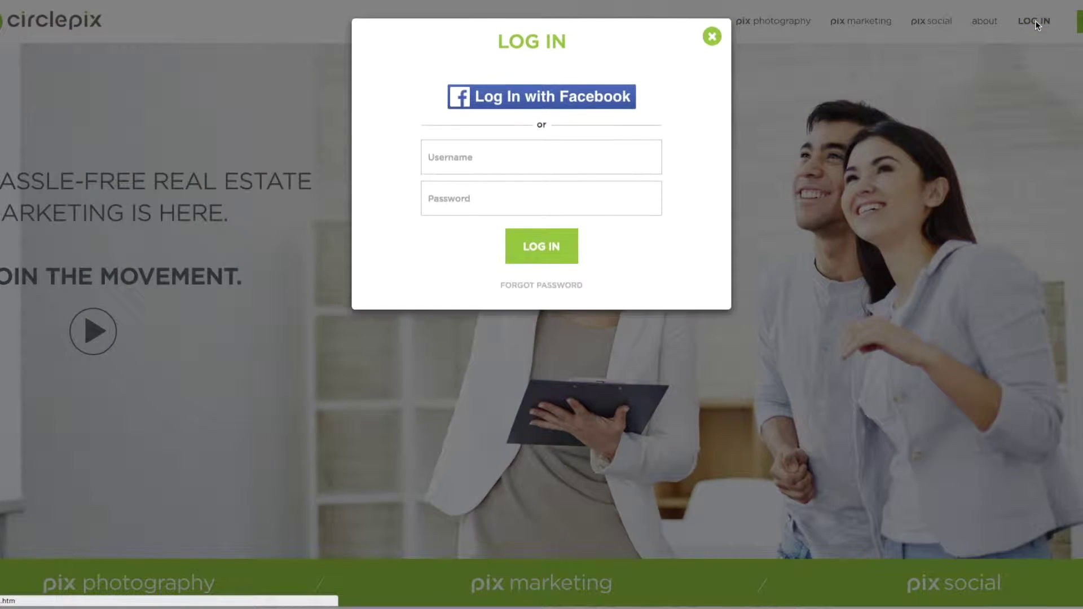
Step: Enter the account username and password and log in to the Social Media Dashboard
left_click(562, 164)
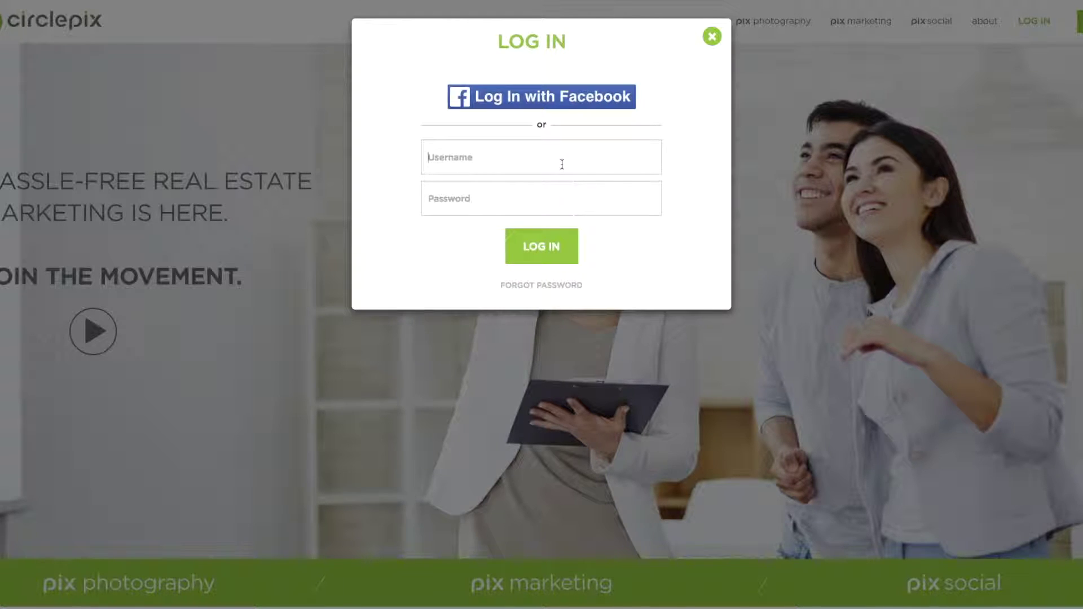
type("trainingwestusa")
key("Tab")
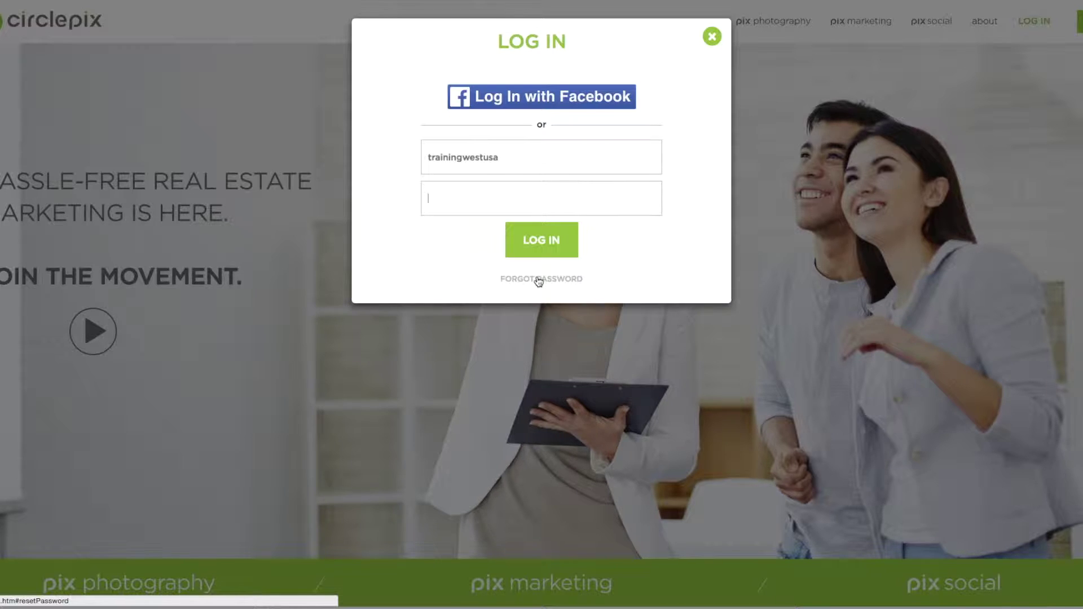
type("••••••••••")
left_click(550, 257)
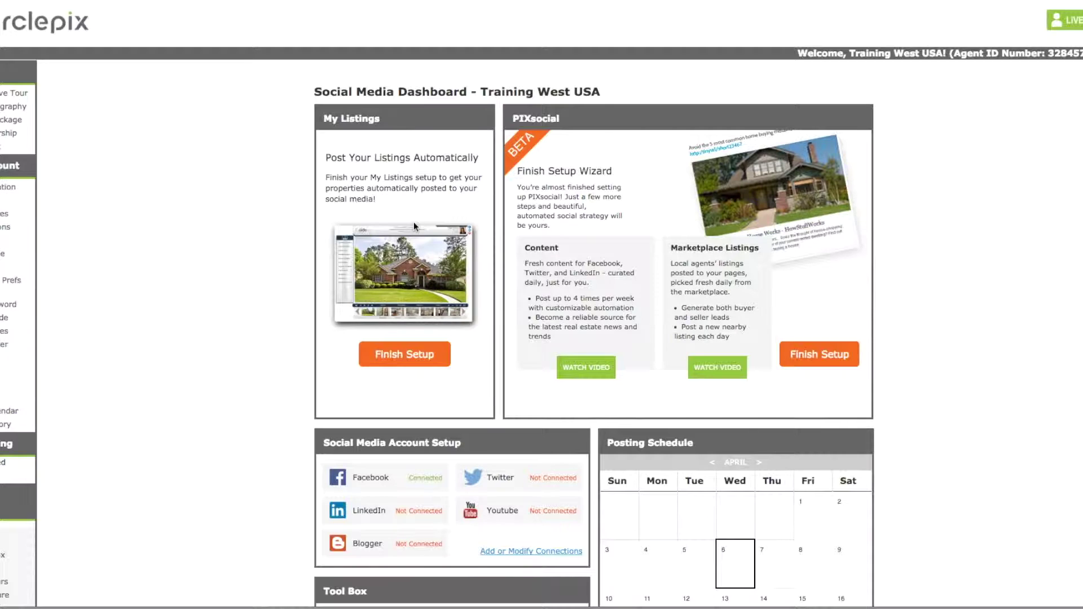
Step: Resume the PIXsocial setup wizard from Finish Setup on the Connect step
left_click(417, 367)
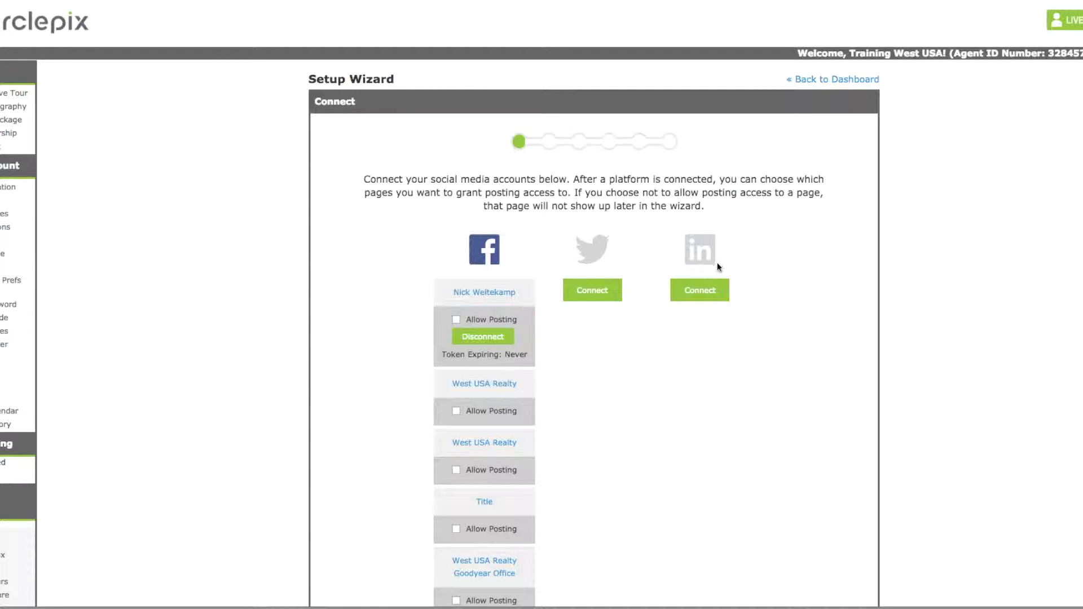
scroll(605, 353, "down", 1)
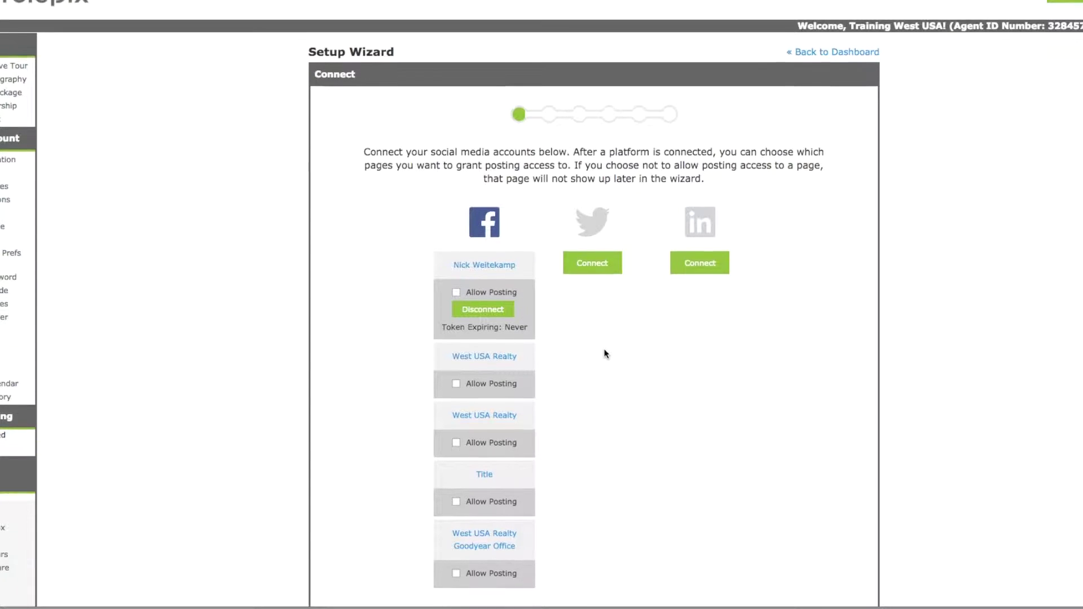
scroll(590, 248, "down", 1)
scroll(508, 259, "down", 1)
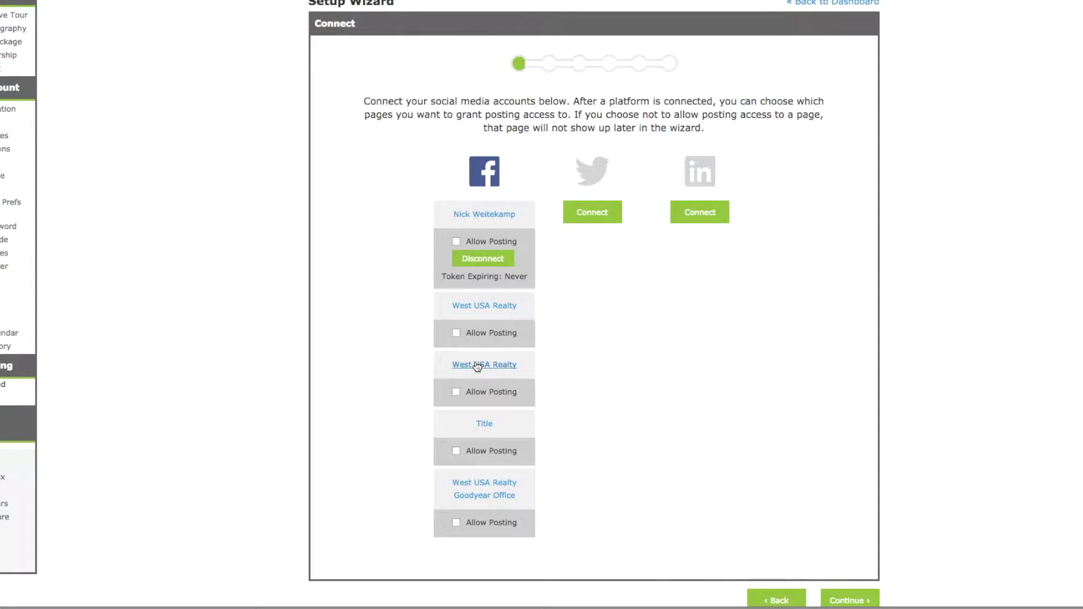
scroll(484, 365, "down", 1)
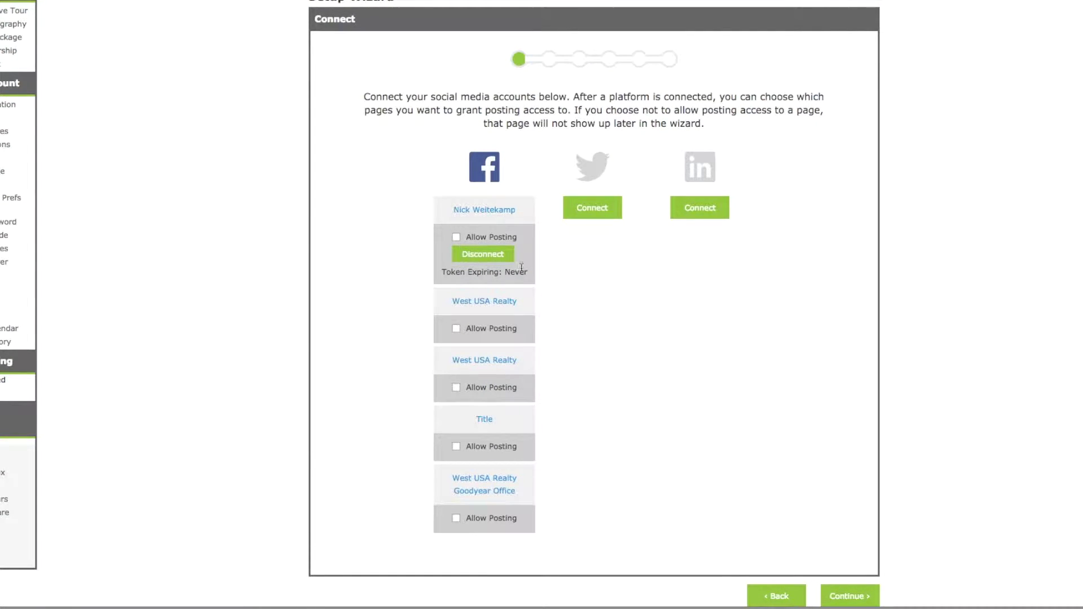
Step: Allow posting to the personal Facebook profile and continue to the Location step
left_click(456, 239)
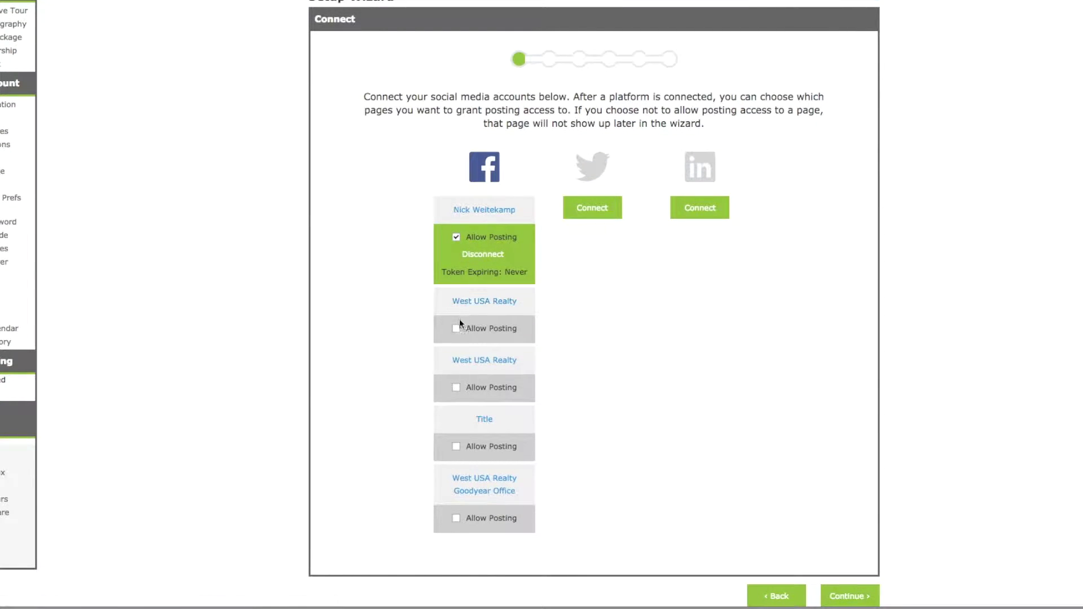
scroll(483, 225, "down", 1)
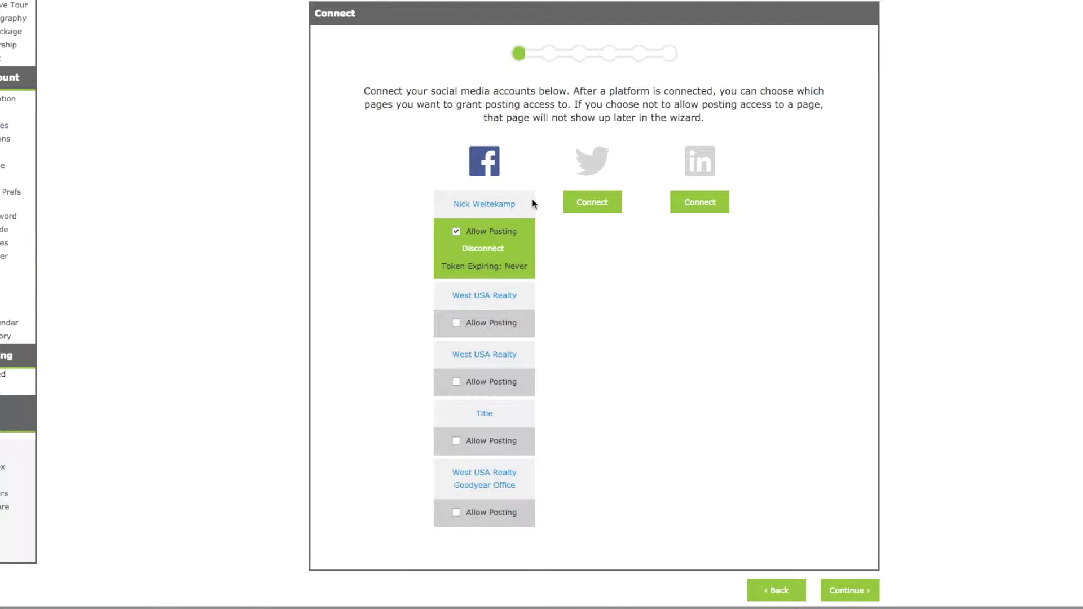
scroll(679, 223, "down", 1)
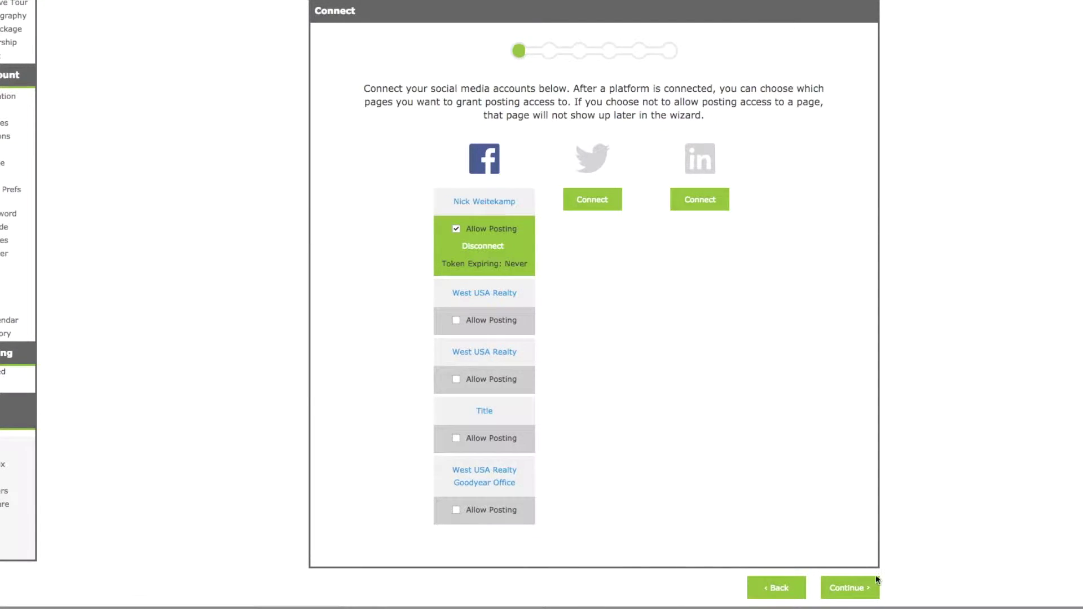
left_click(847, 588)
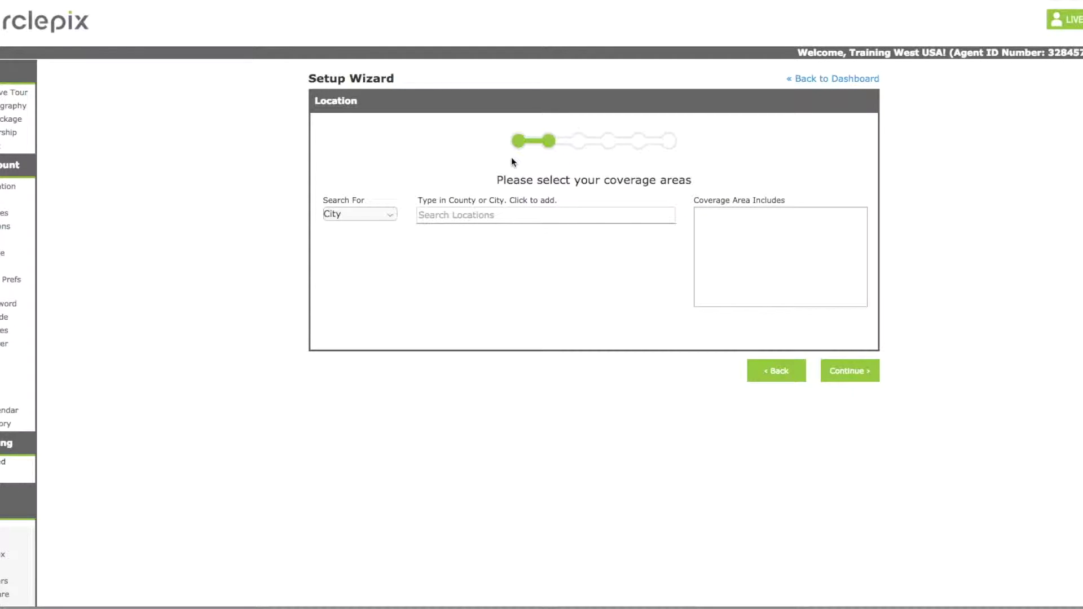
Step: Keep City search, add 'Phoenix, Arizona' as coverage area, and continue to My Content
left_click(379, 220)
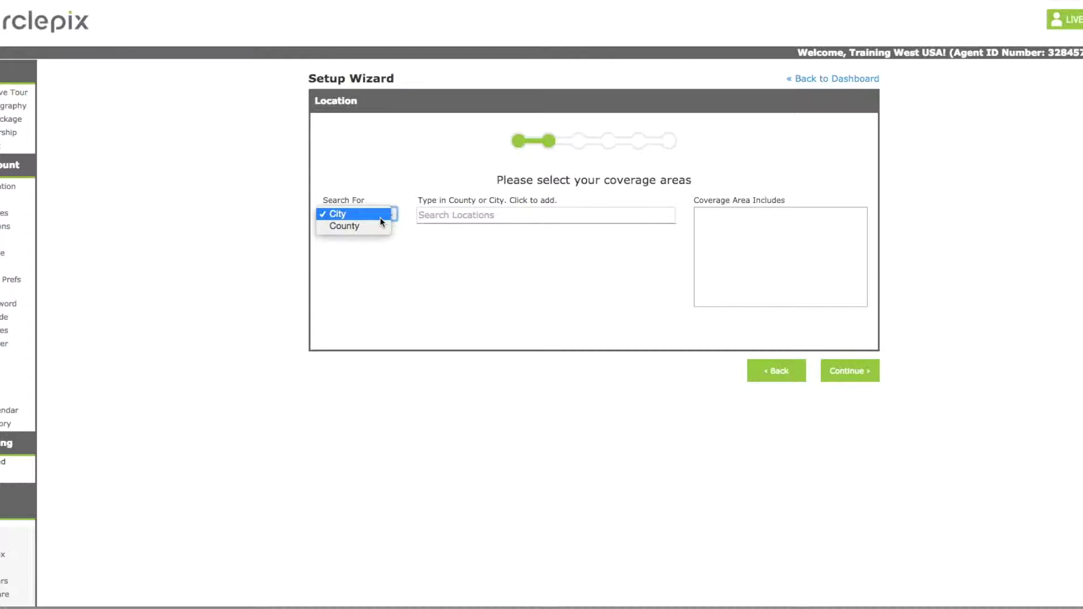
left_click(362, 208)
left_click(447, 216)
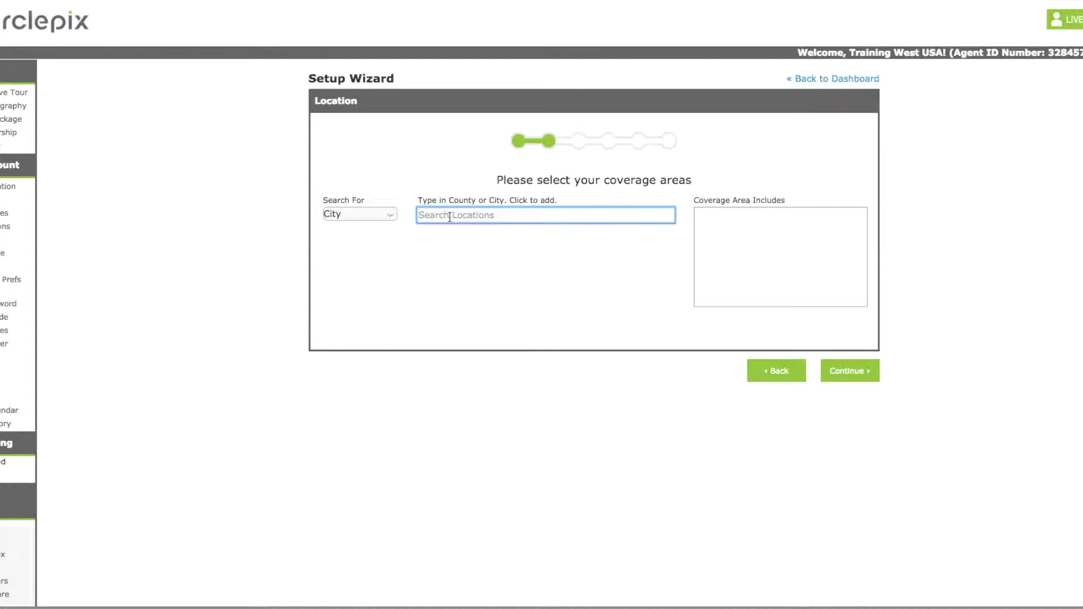
type("ohoenix")
double_click(452, 220)
type("phoenix")
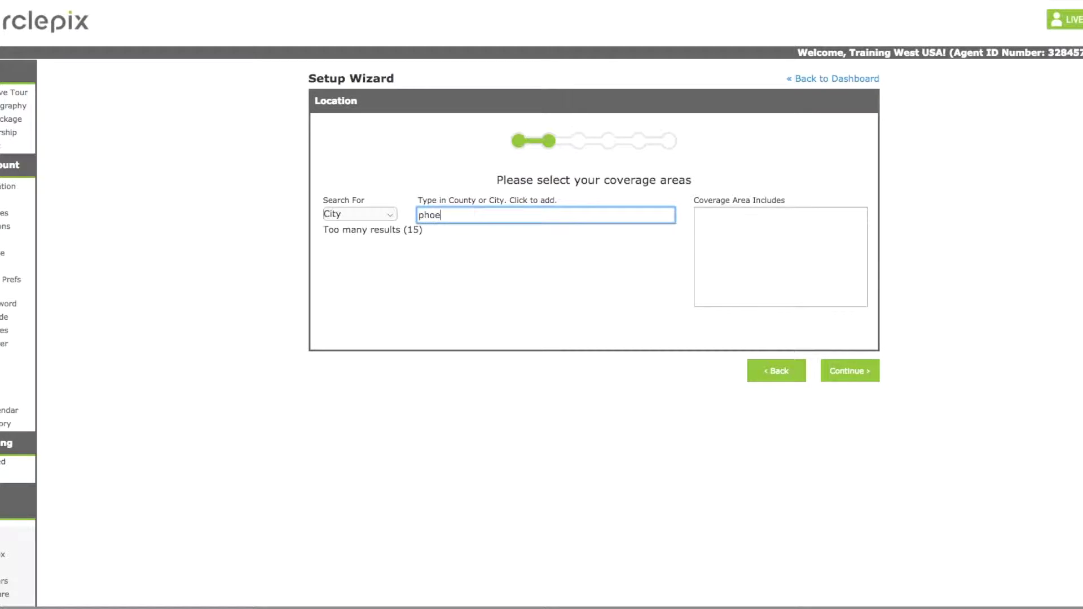
left_click(448, 229)
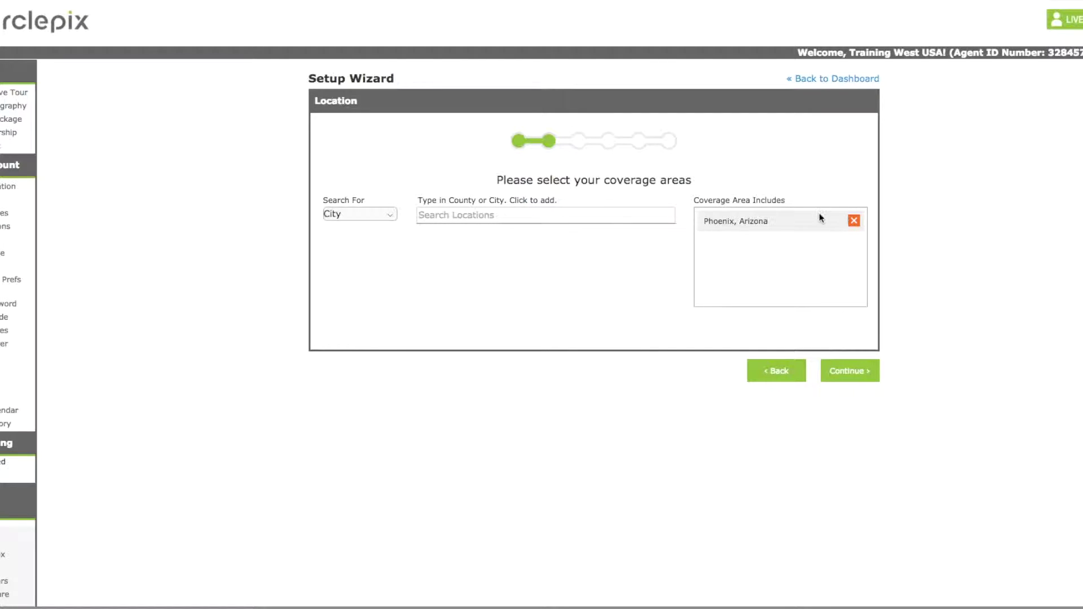
left_click(848, 371)
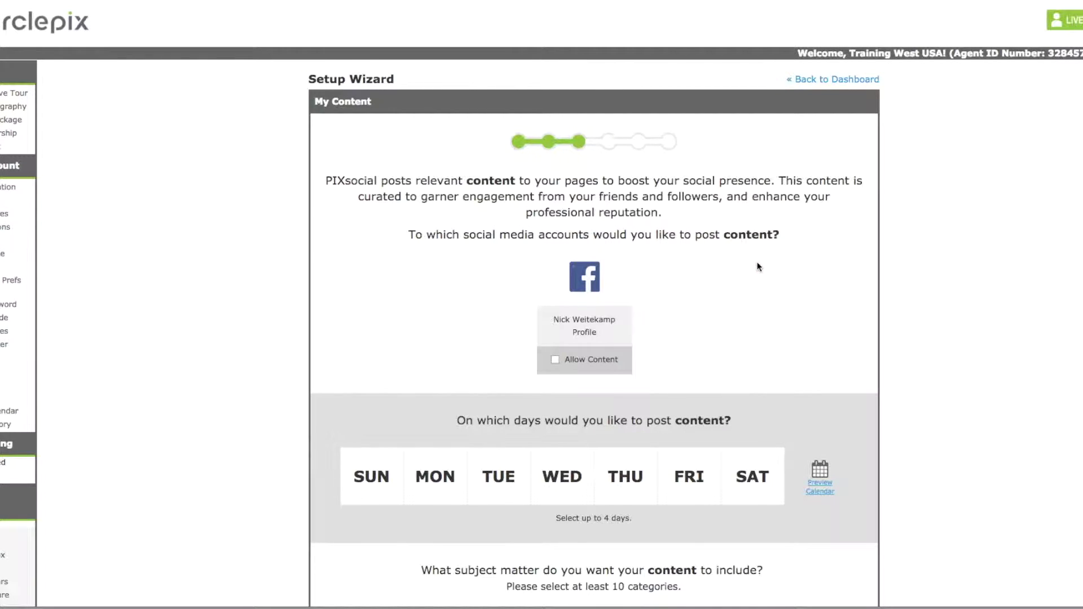
Step: Allow content on the Facebook profile and pick Monday, Tuesday and Wednesday posting days
scroll(759, 267, "down", 2)
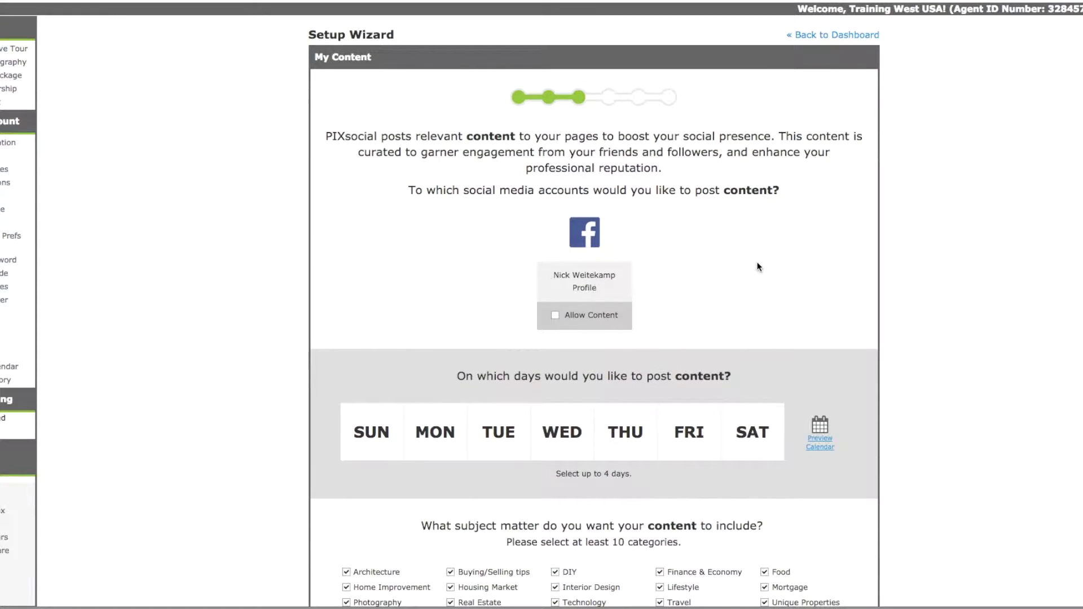
left_click(565, 316)
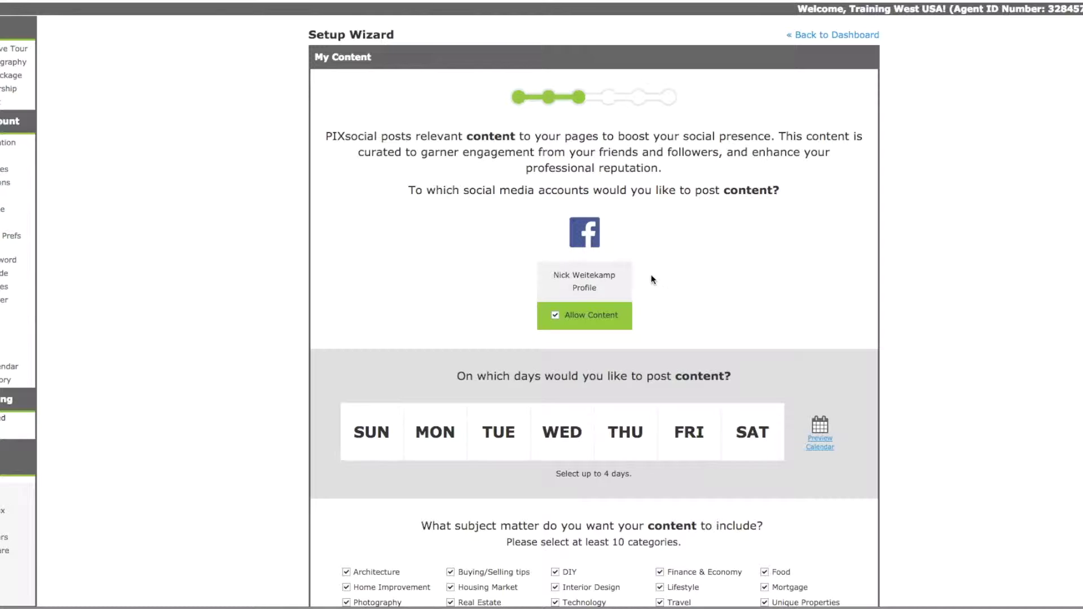
scroll(652, 280, "down", 1)
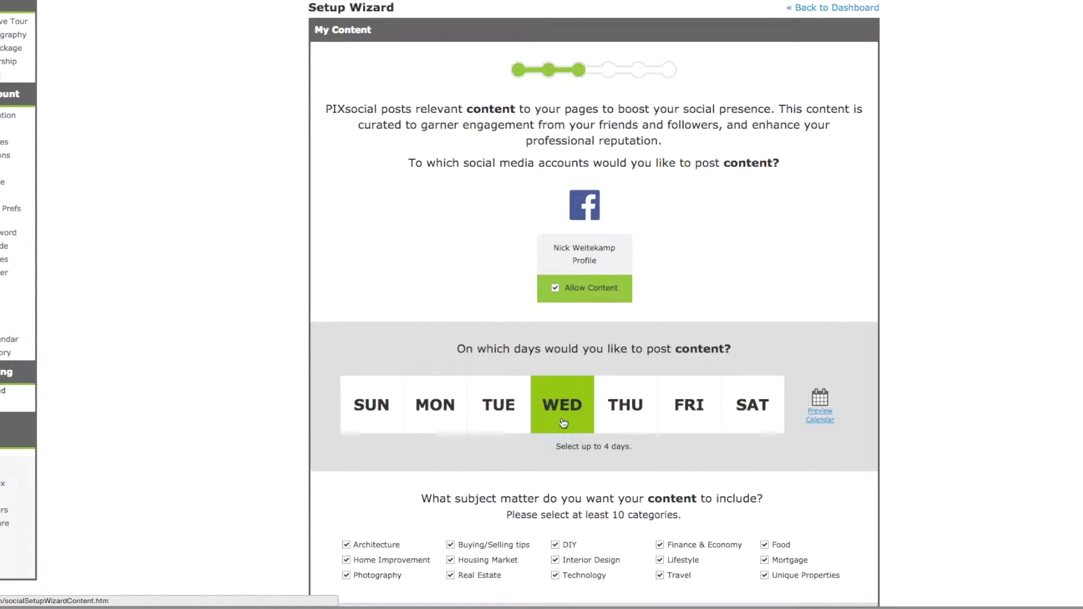
left_click(461, 412)
left_click(500, 409)
left_click(579, 417)
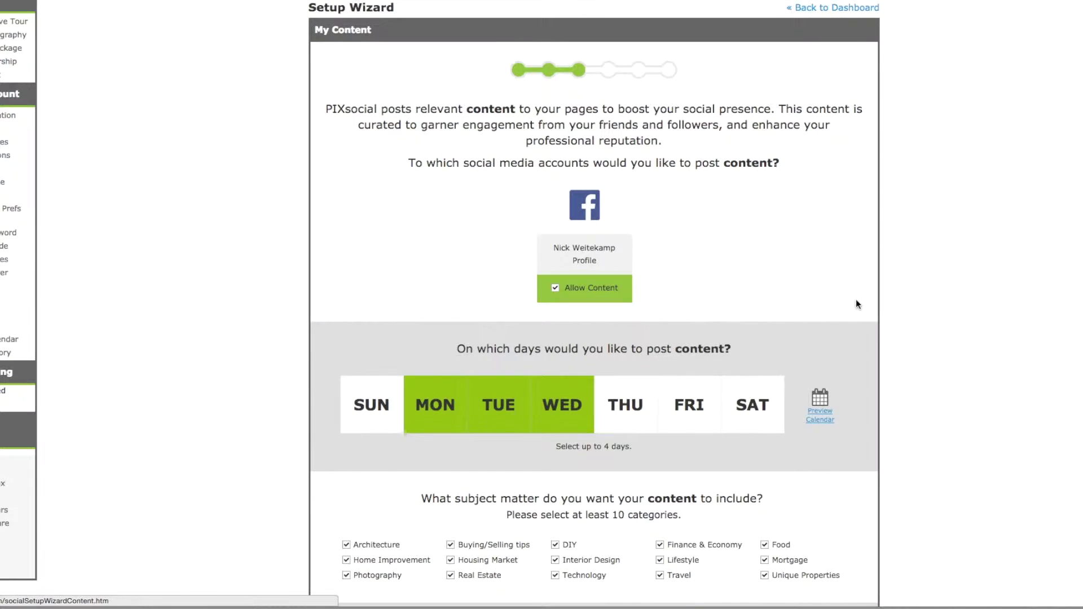
Step: Preview the resulting April posting schedule calendar
scroll(857, 303, "down", 2)
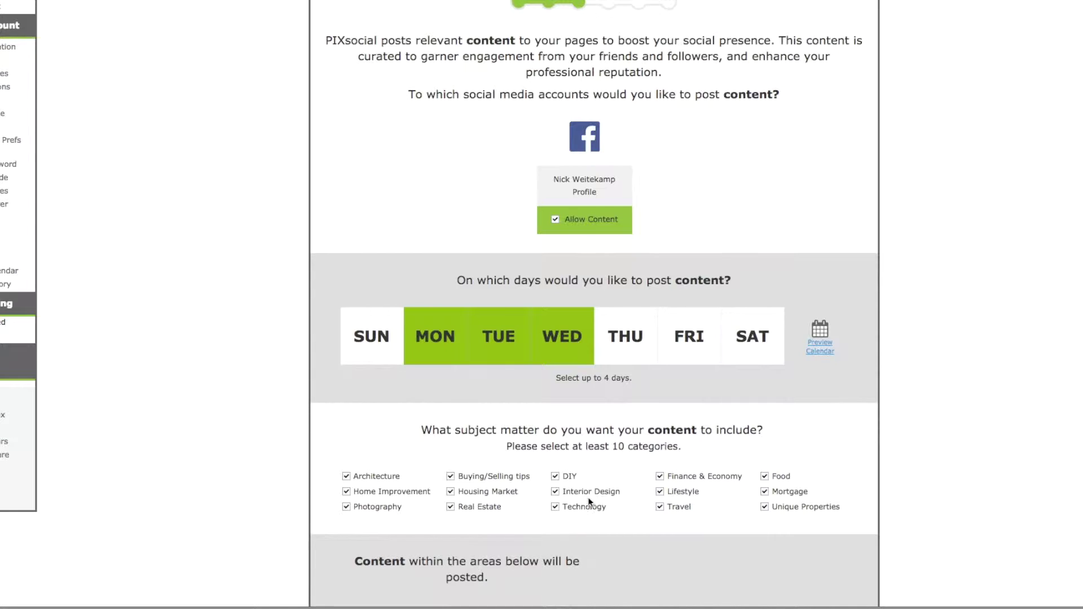
scroll(593, 479, "down", 1)
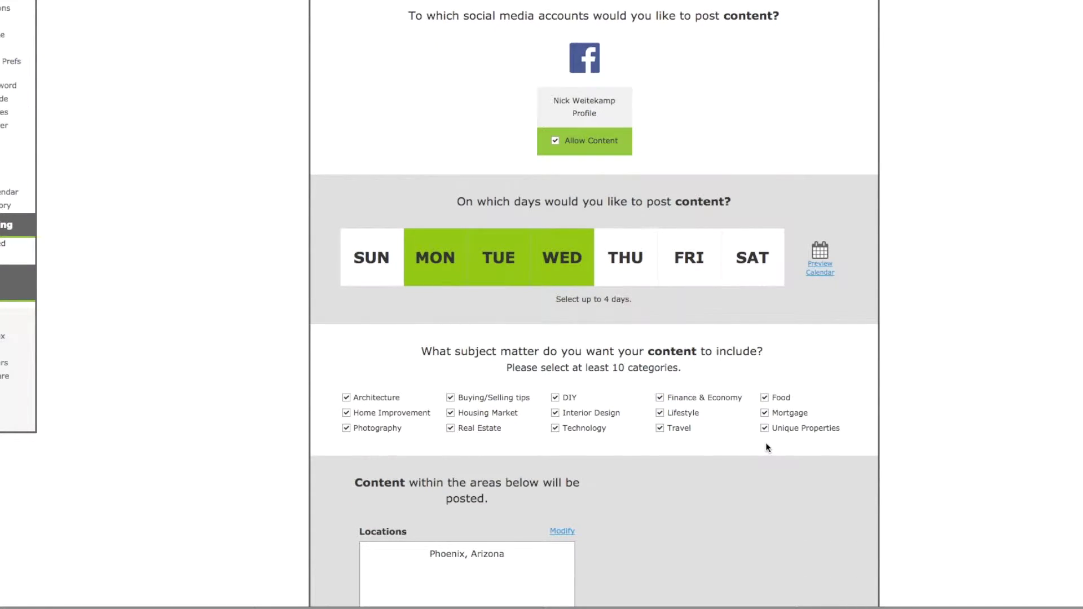
scroll(673, 401, "down", 2)
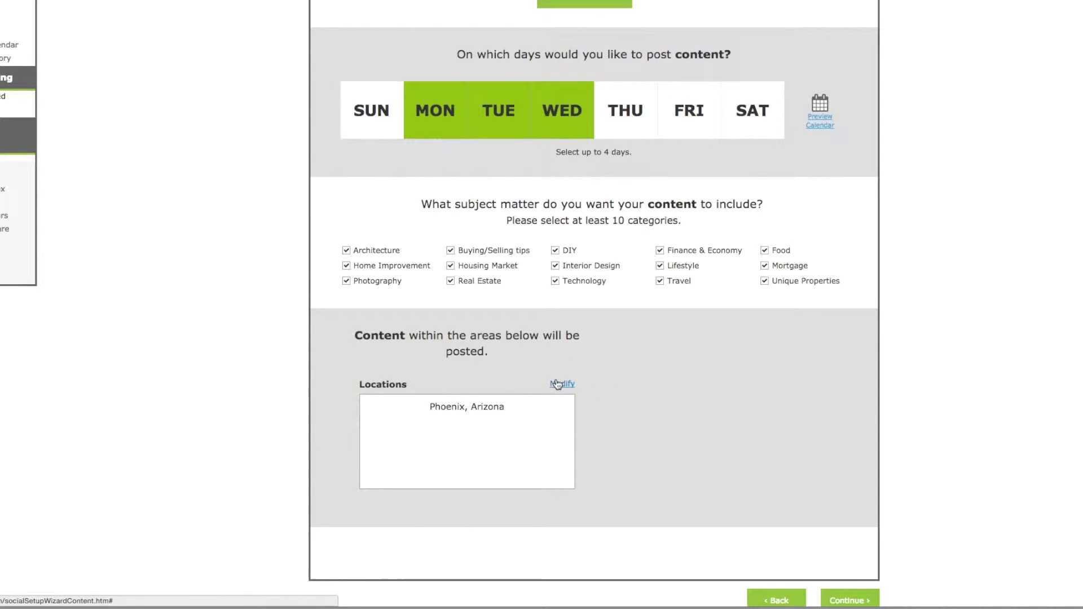
scroll(642, 388, "up", 1)
scroll(648, 384, "up", 1)
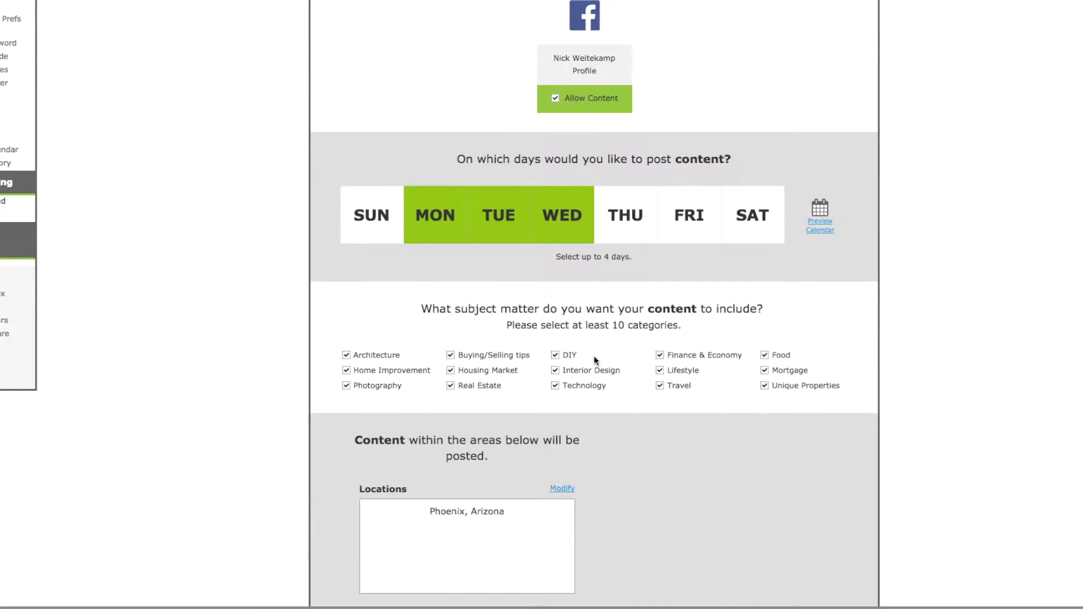
left_click(836, 223)
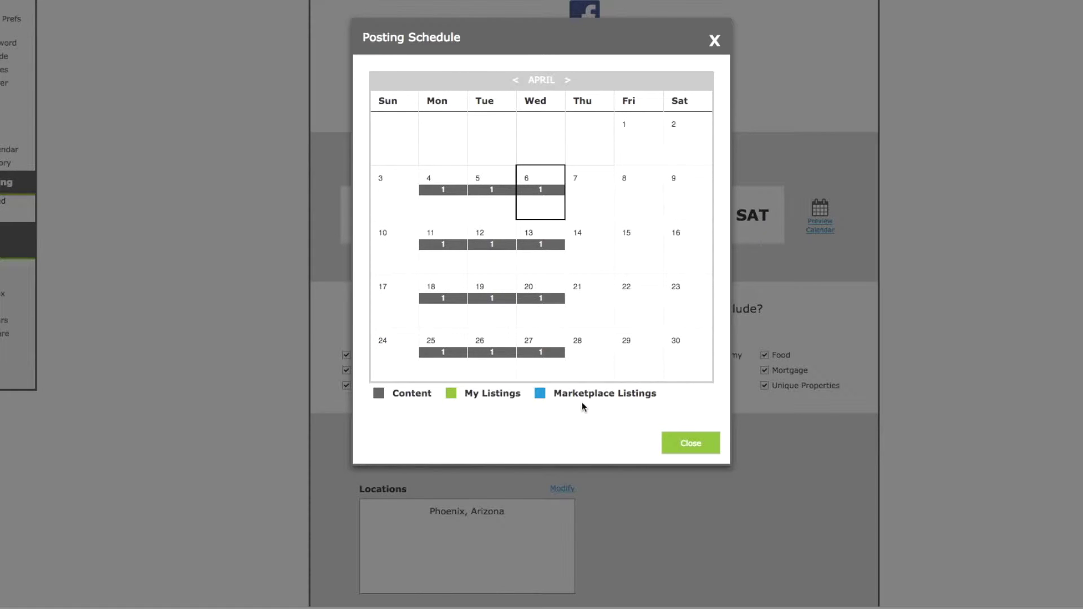
Step: Close the posting schedule preview and submit the My Content step
left_click(692, 443)
scroll(694, 409, "down", 3)
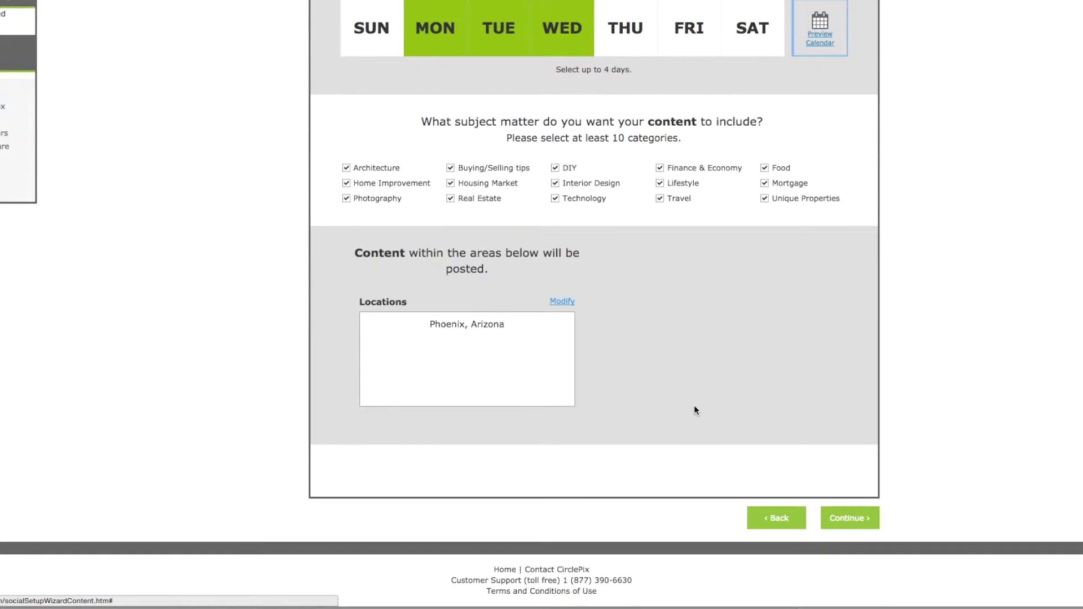
left_click(862, 525)
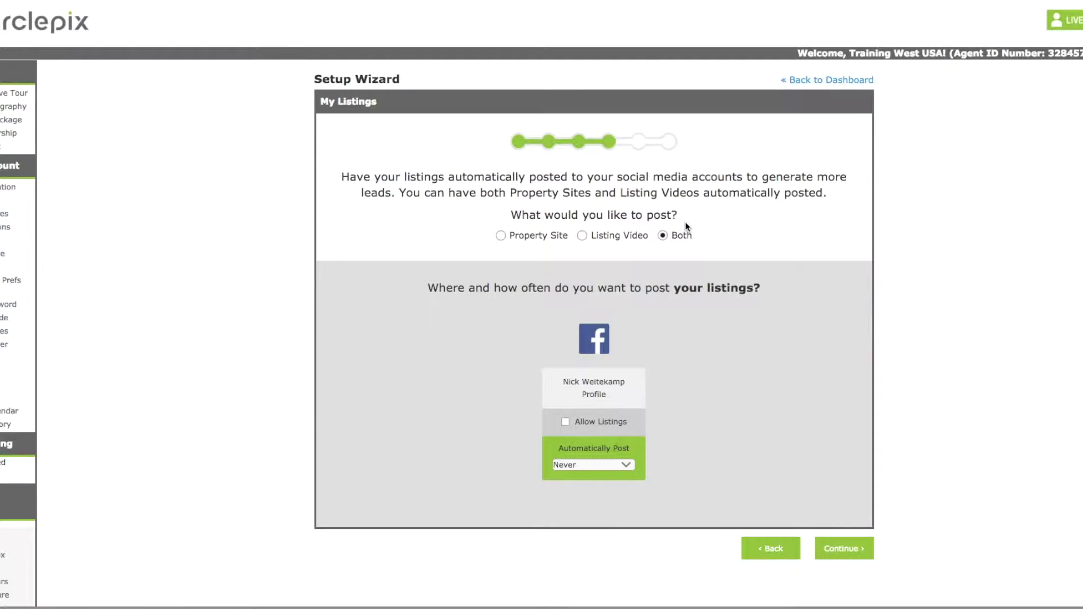
Step: Allow listings on Facebook with Weekly automatic posting, then continue to Marketplace Listings
left_click(566, 423)
left_click(626, 464)
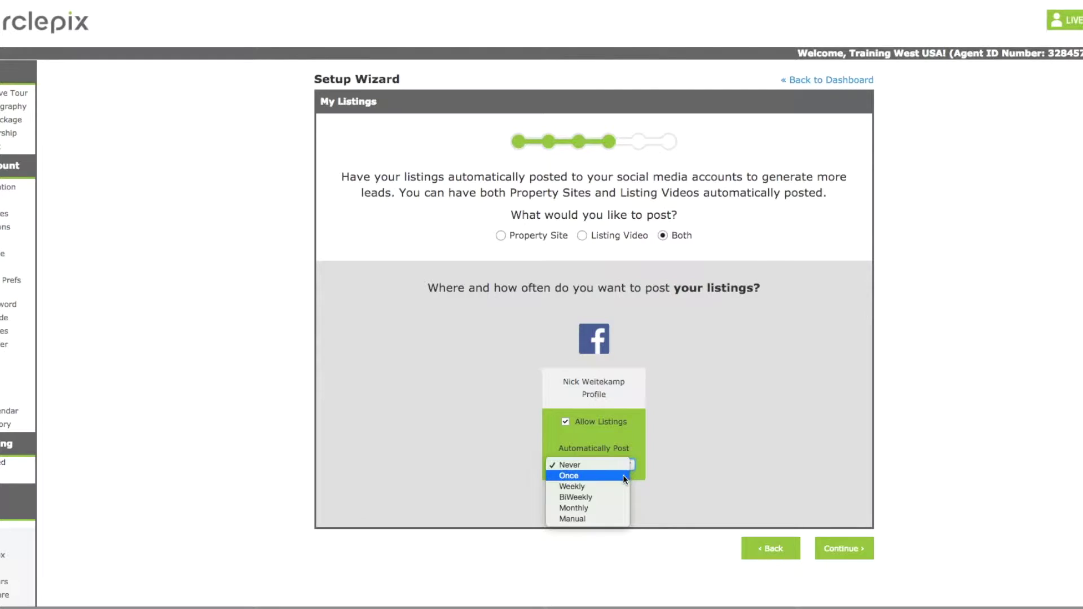
left_click(615, 497)
left_click(625, 464)
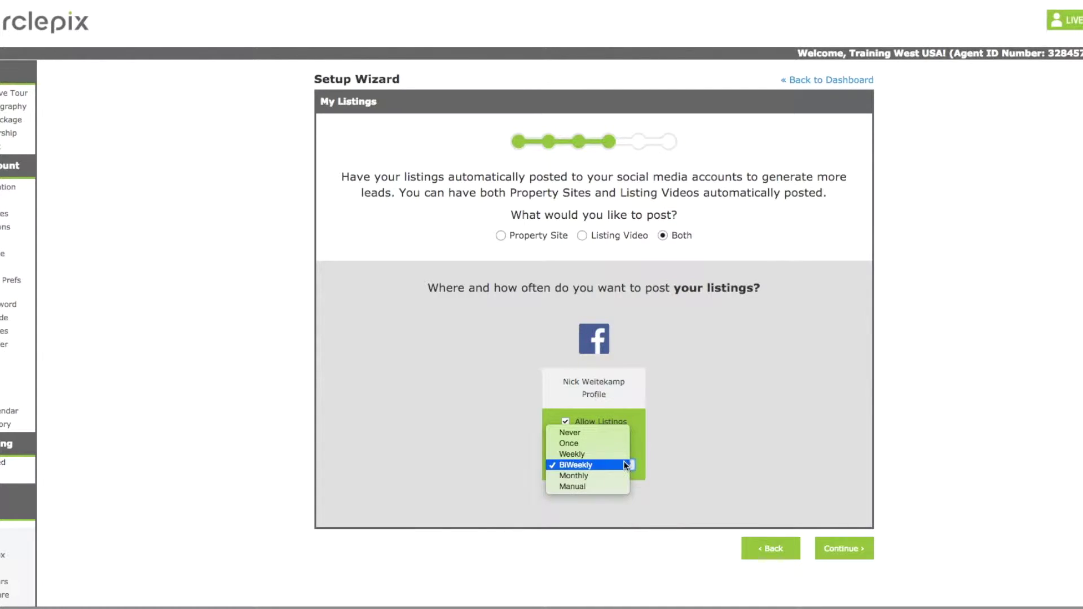
left_click(618, 454)
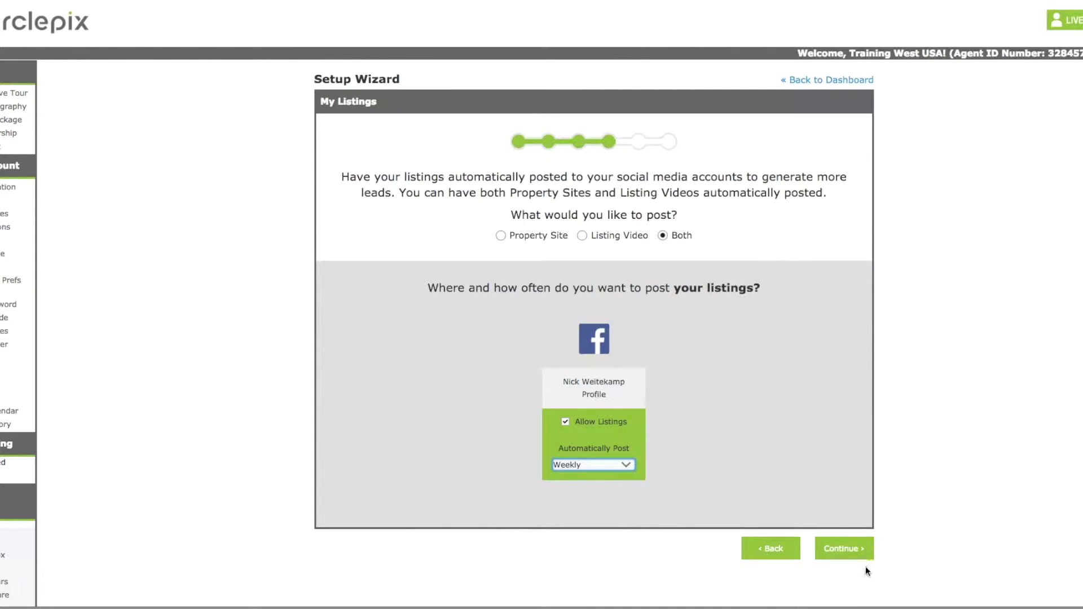
left_click(855, 555)
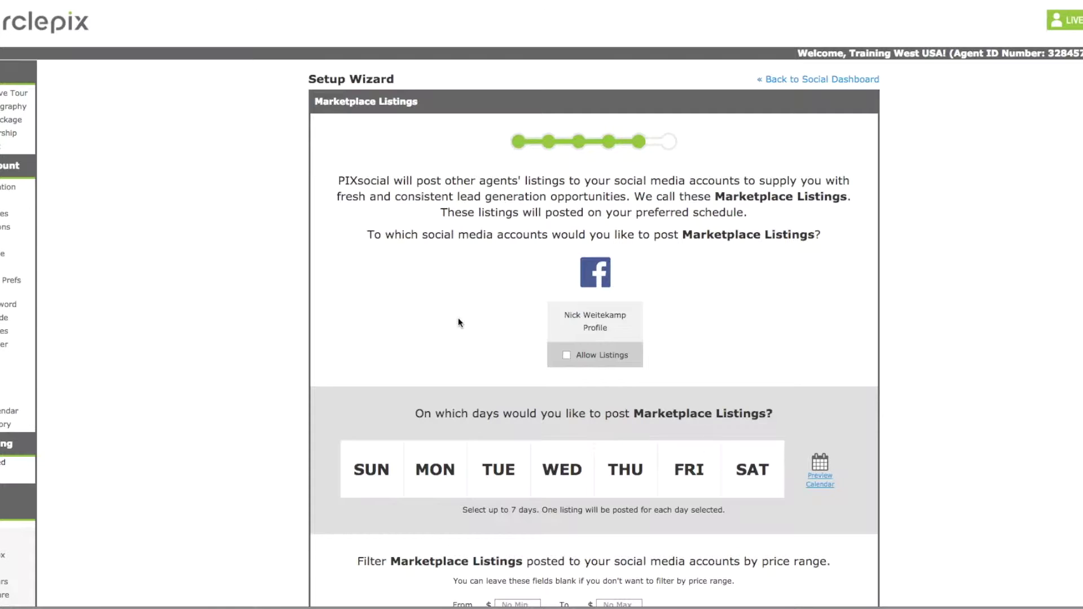
Step: Enable Marketplace Listings on Friday and Saturday and preview the combined April calendar
left_click(566, 357)
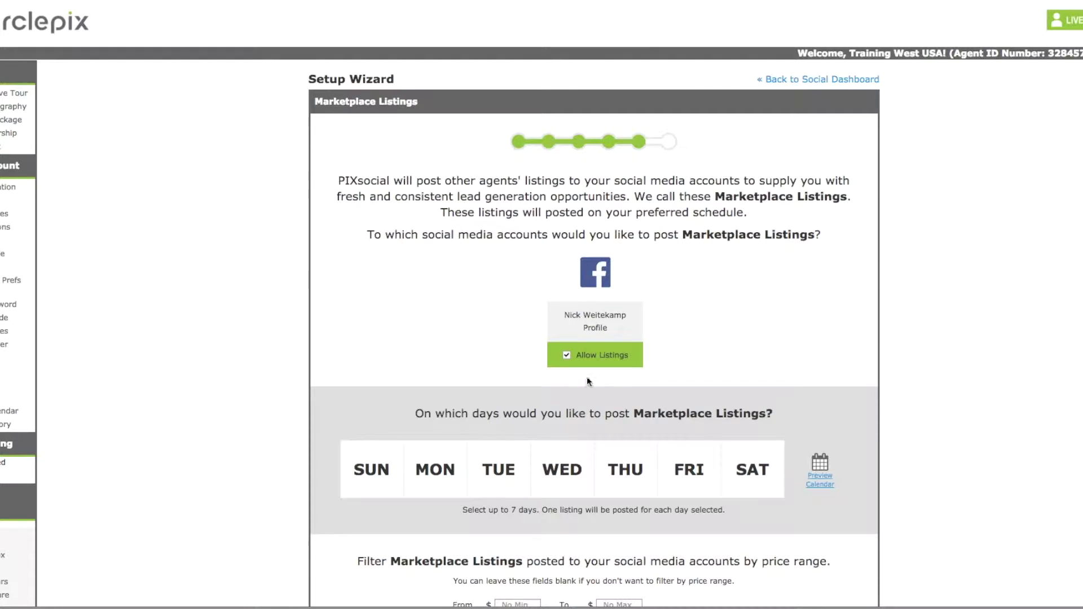
scroll(598, 384, "down", 2)
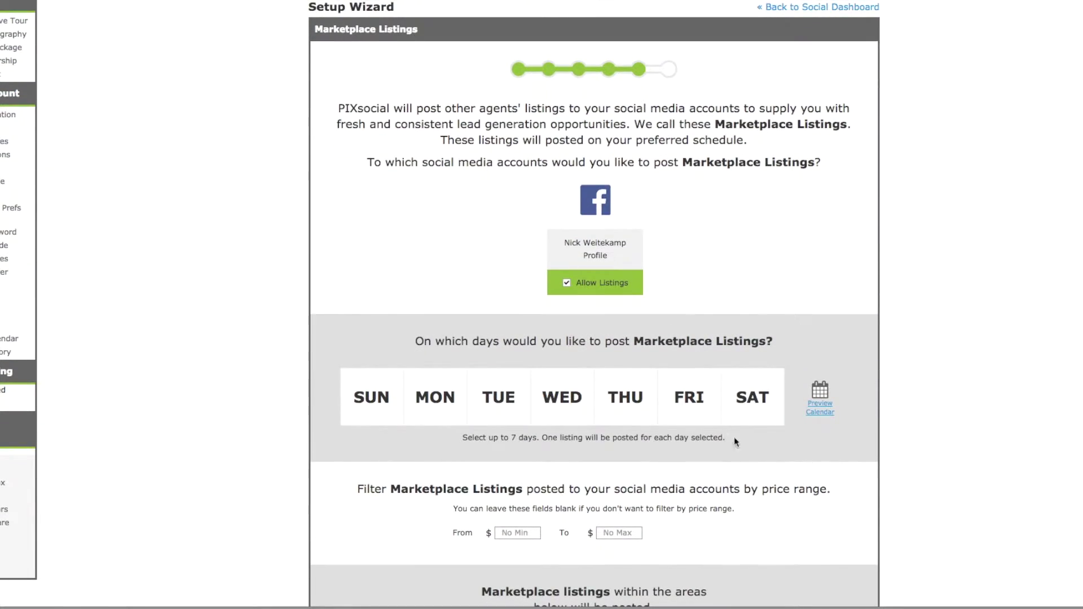
left_click(702, 402)
left_click(732, 411)
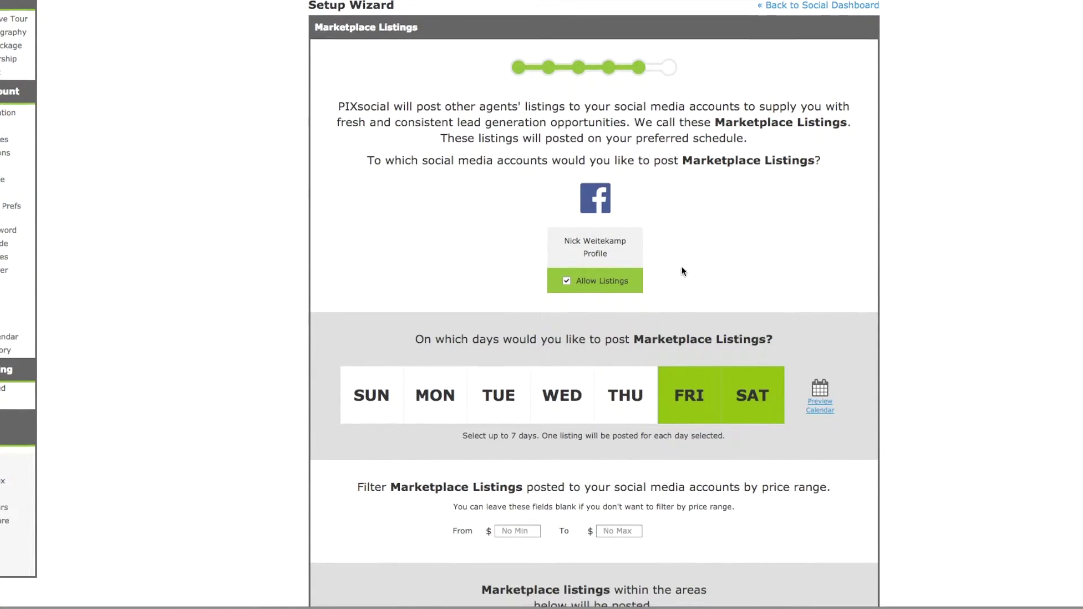
scroll(728, 305, "down", 1)
left_click(821, 353)
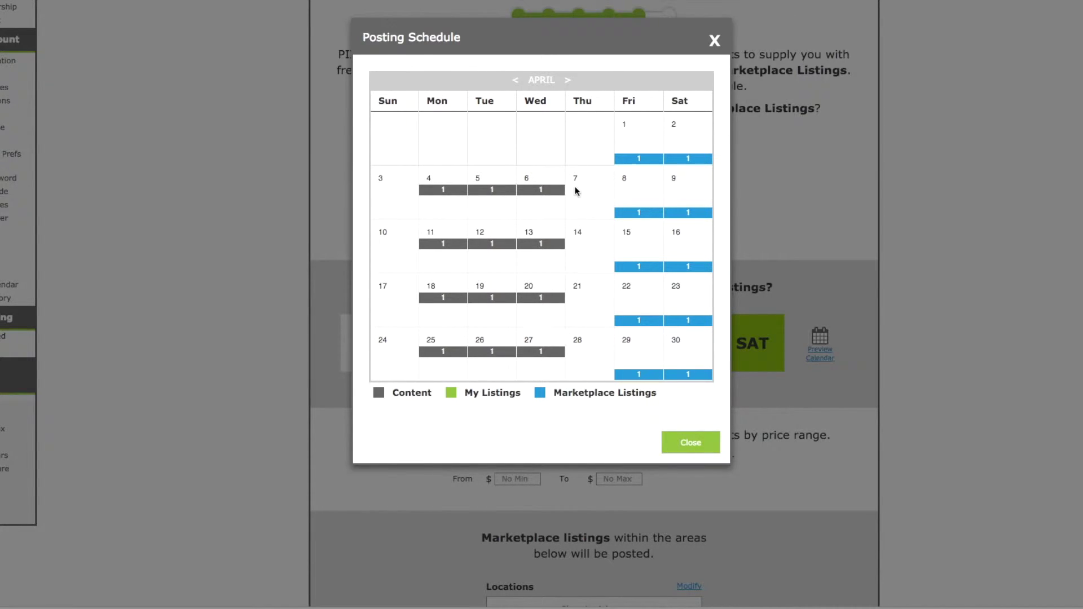
Step: Close the preview and set the Marketplace Listings From price to 150000
left_click(689, 443)
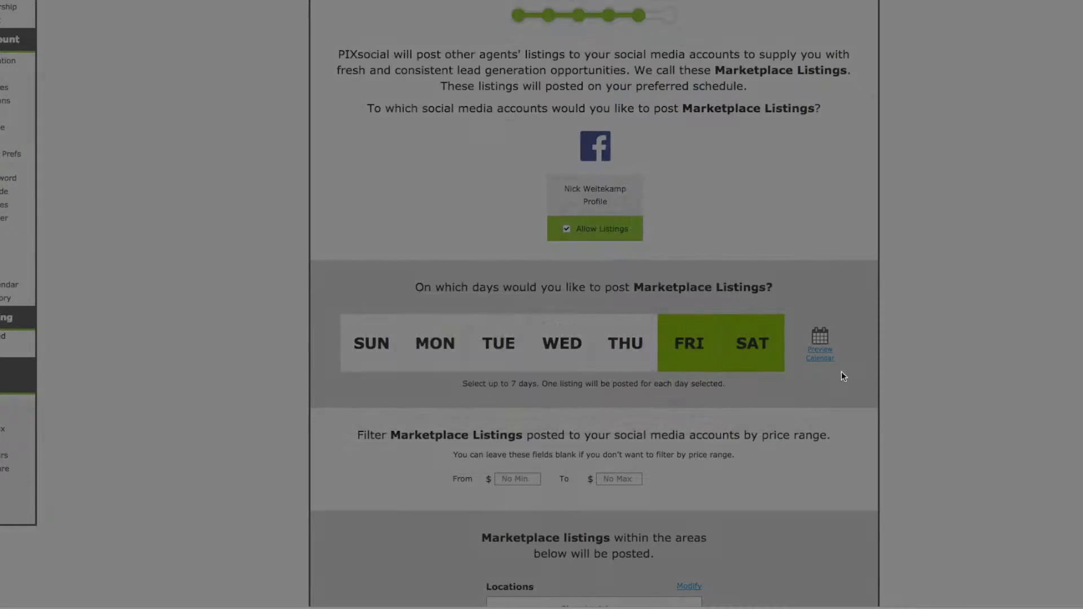
scroll(835, 310, "down", 2)
left_click(520, 388)
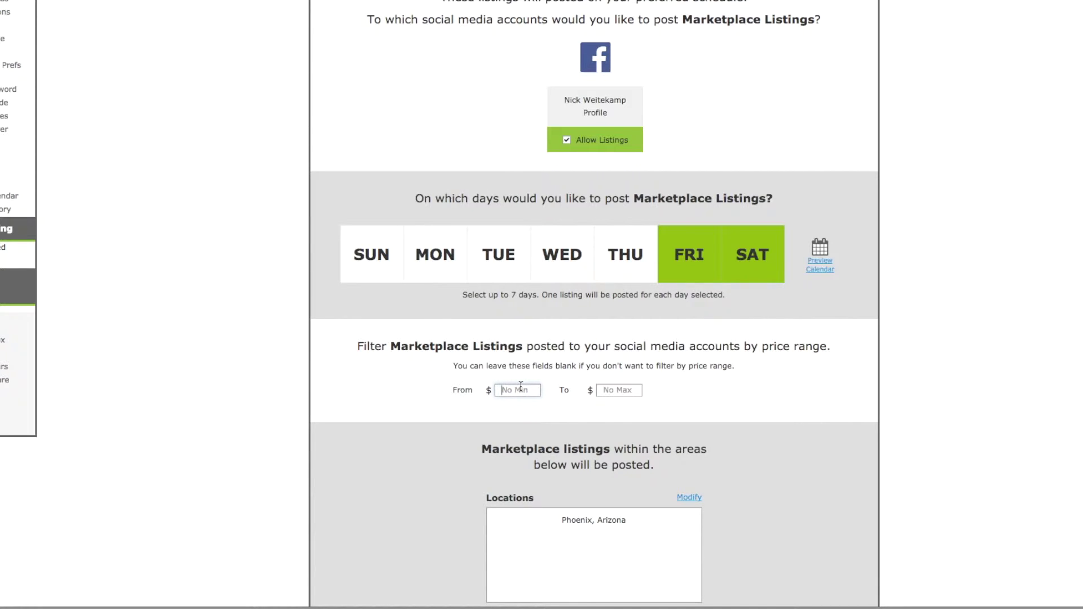
type("150")
key("BackSpace")
type("0000")
scroll(671, 394, "down", 1)
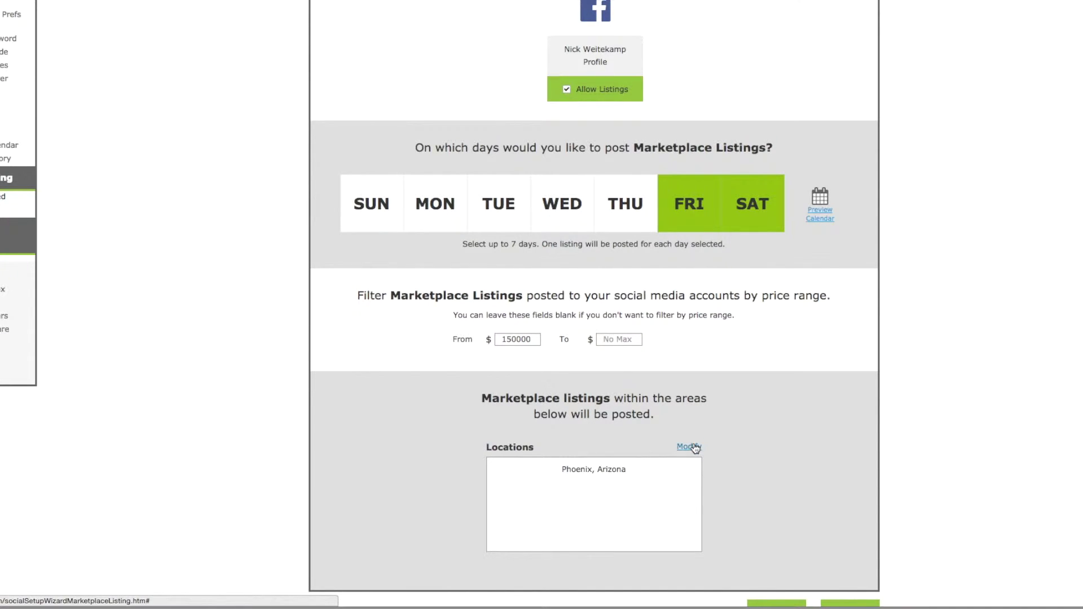
scroll(780, 416, "down", 3)
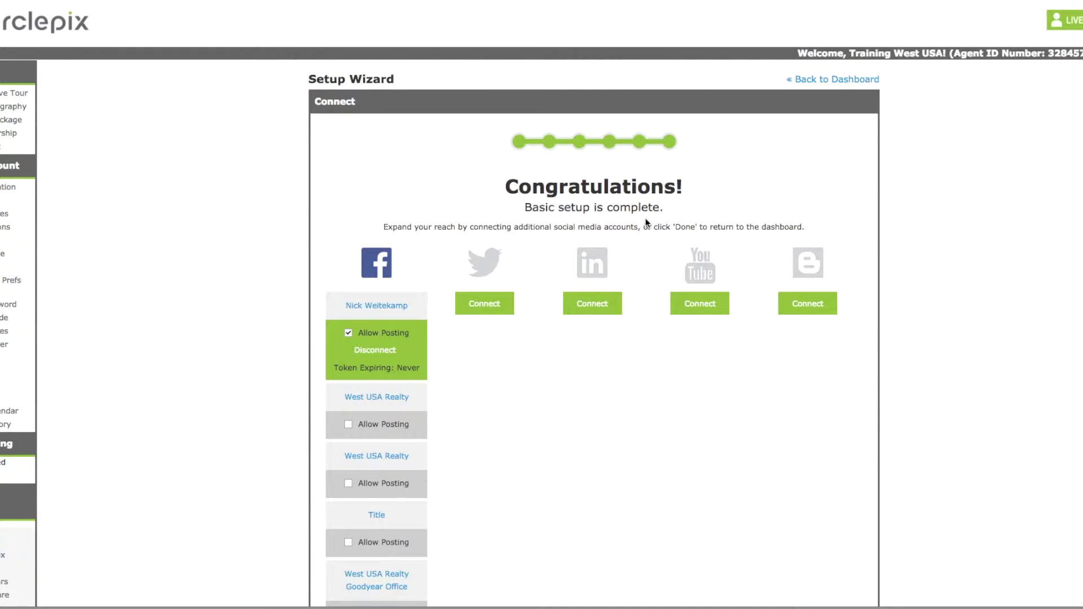
Step: Click Done on the Congratulations page to return to the Social Media Dashboard
scroll(398, 263, "down", 1)
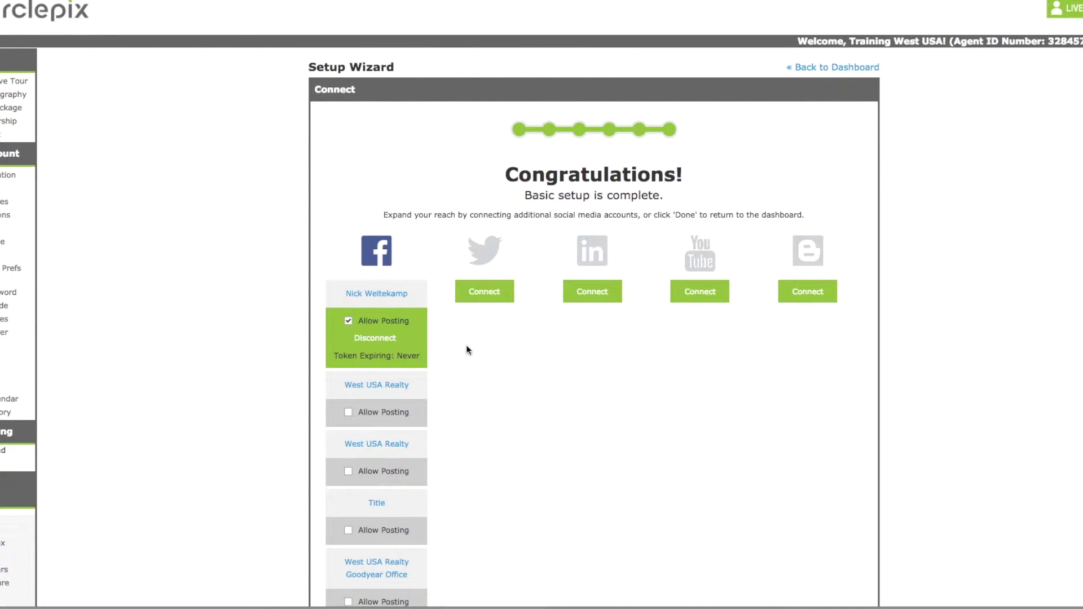
scroll(466, 350, "down", 3)
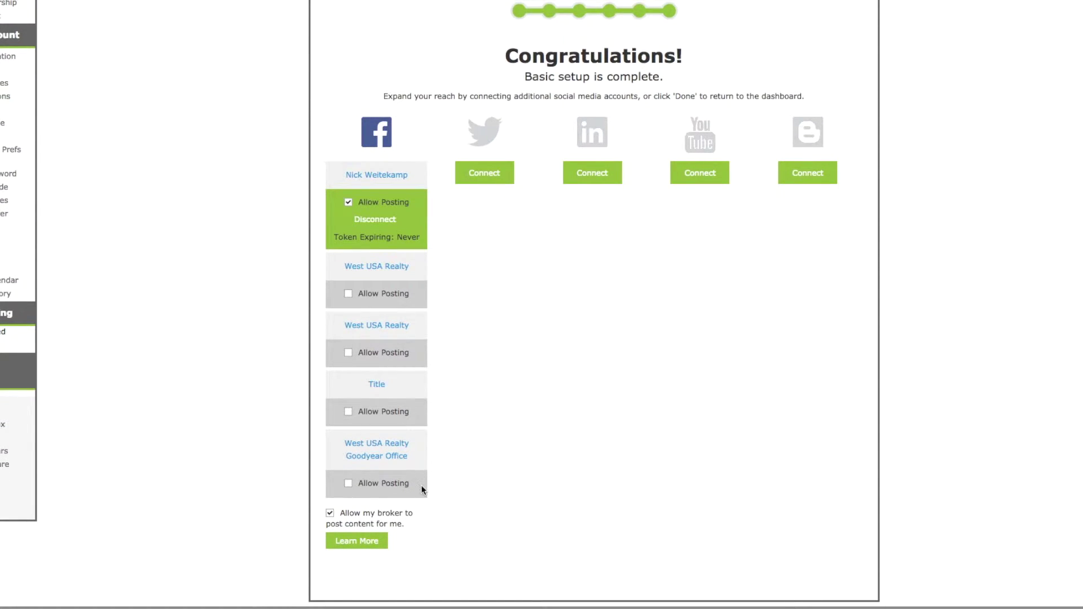
scroll(536, 464, "down", 2)
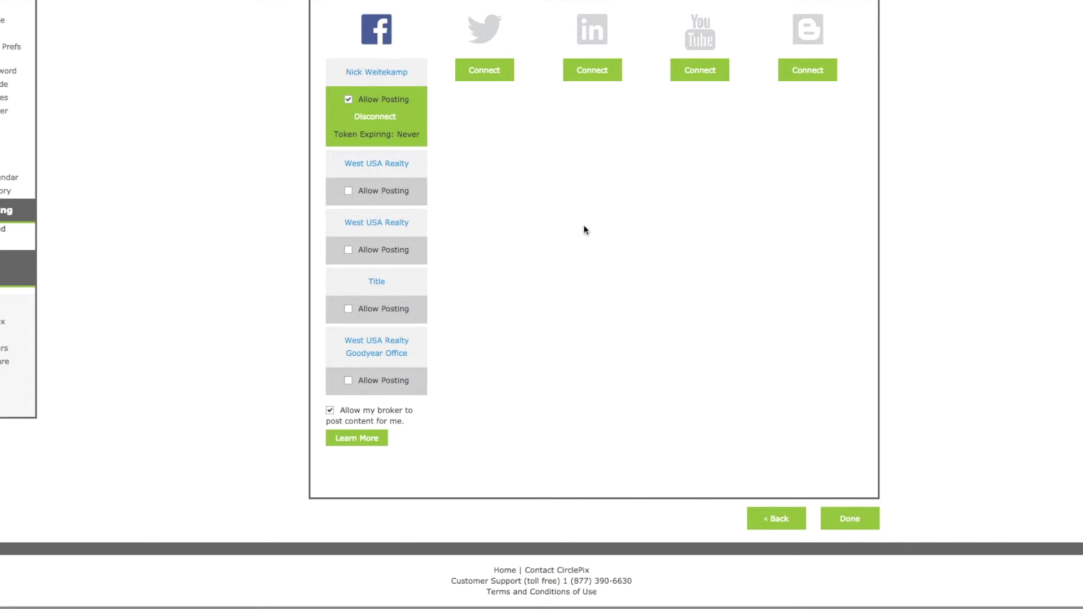
left_click(853, 517)
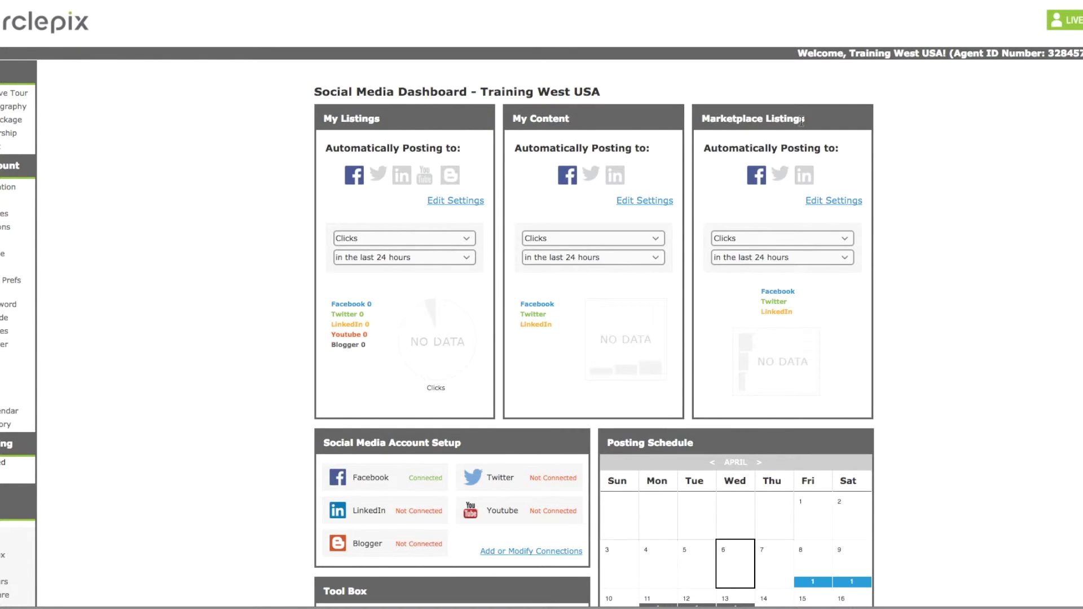
Step: Review the My Listings time-period and metric options, leaving Clicks over the last 24 hours
left_click(387, 258)
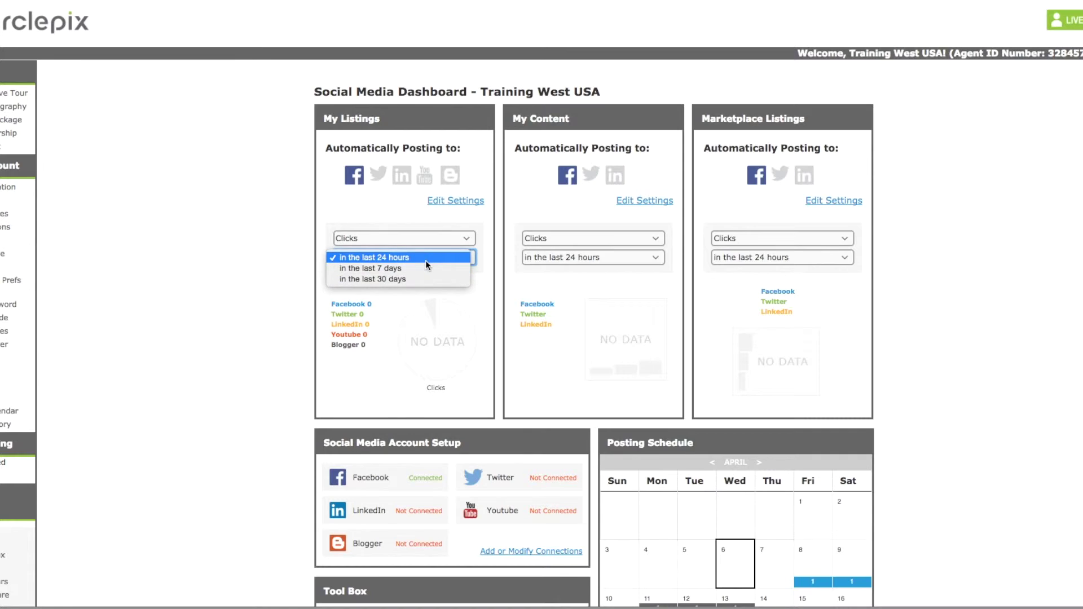
left_click(423, 299)
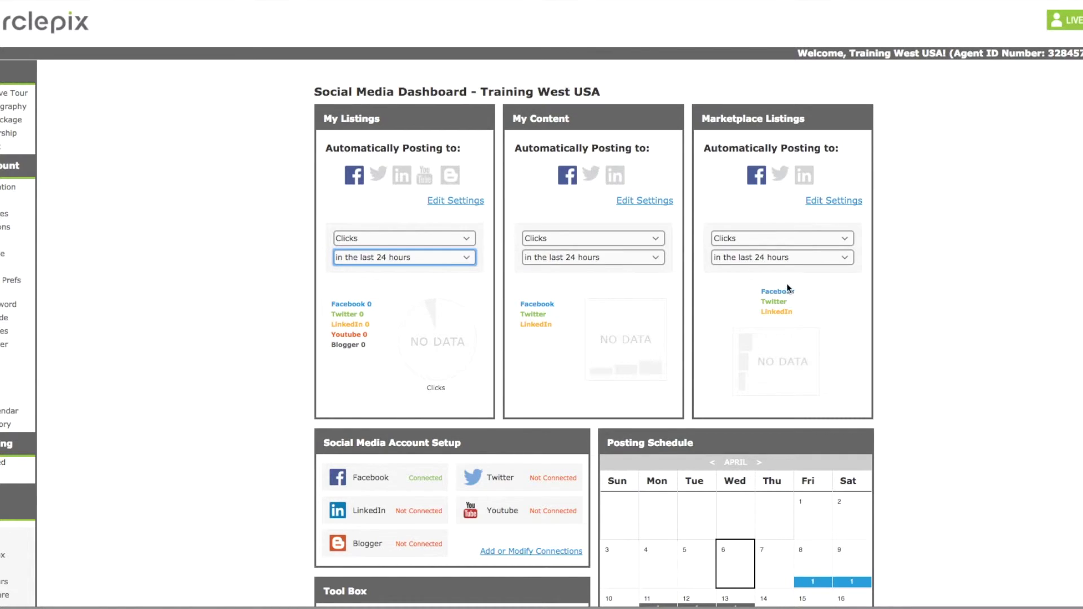
left_click(361, 237)
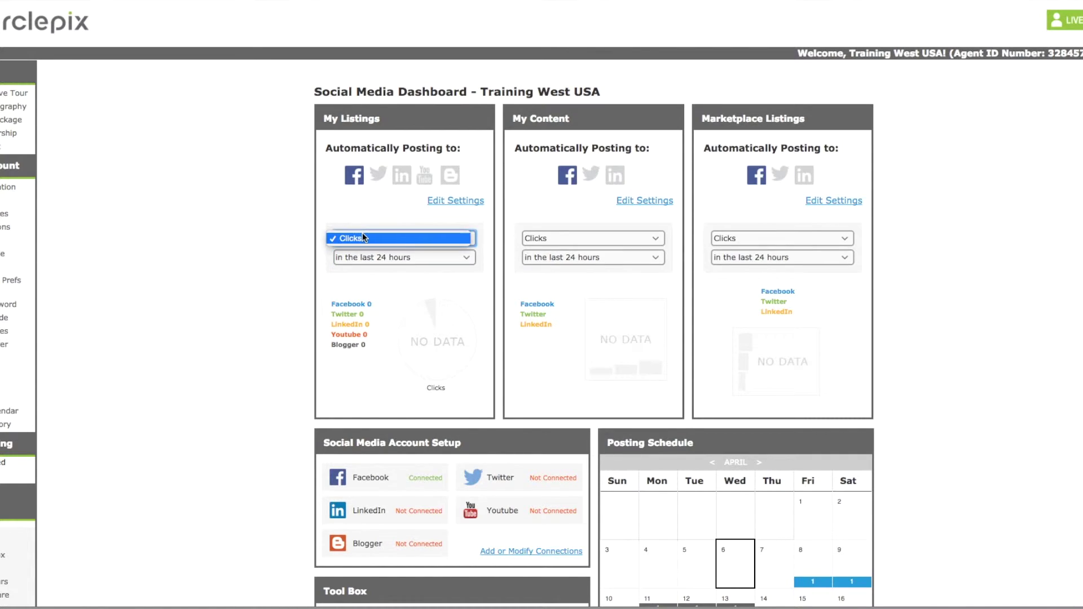
left_click(358, 237)
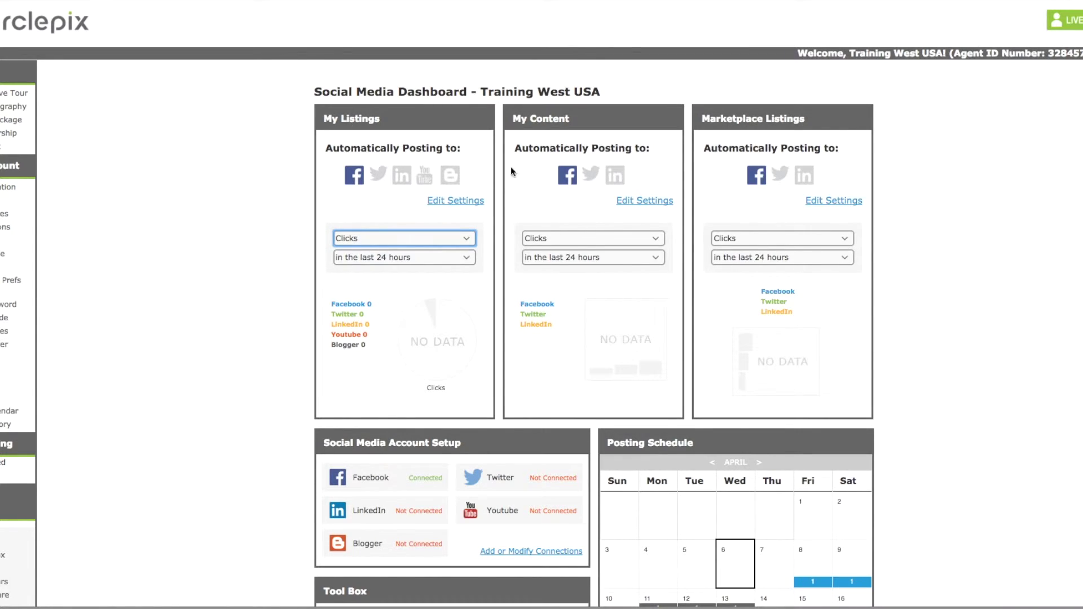
scroll(762, 211, "down", 3)
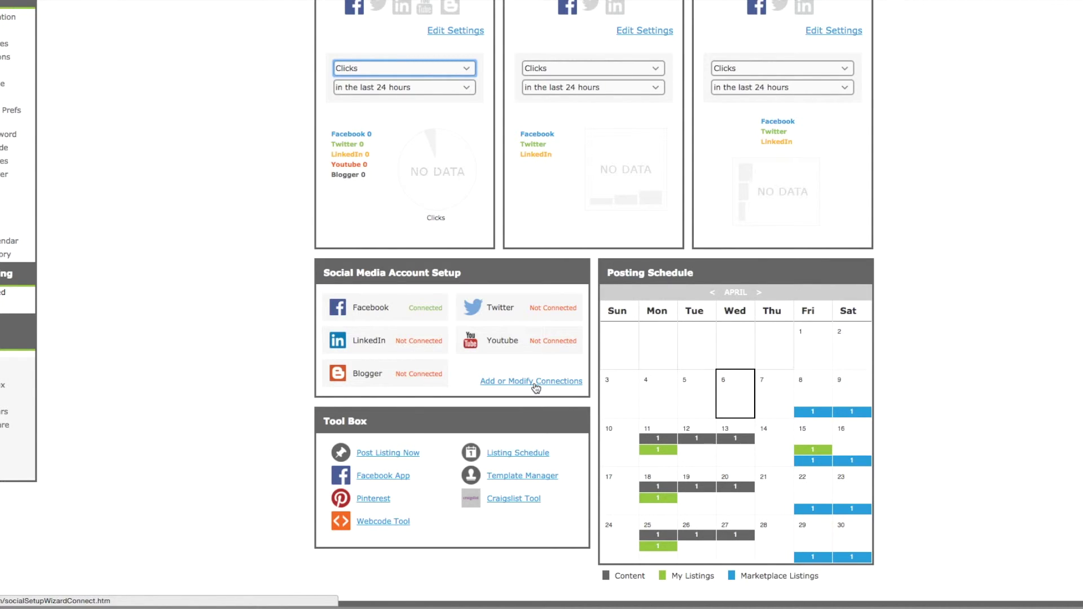
scroll(536, 388, "up", 1)
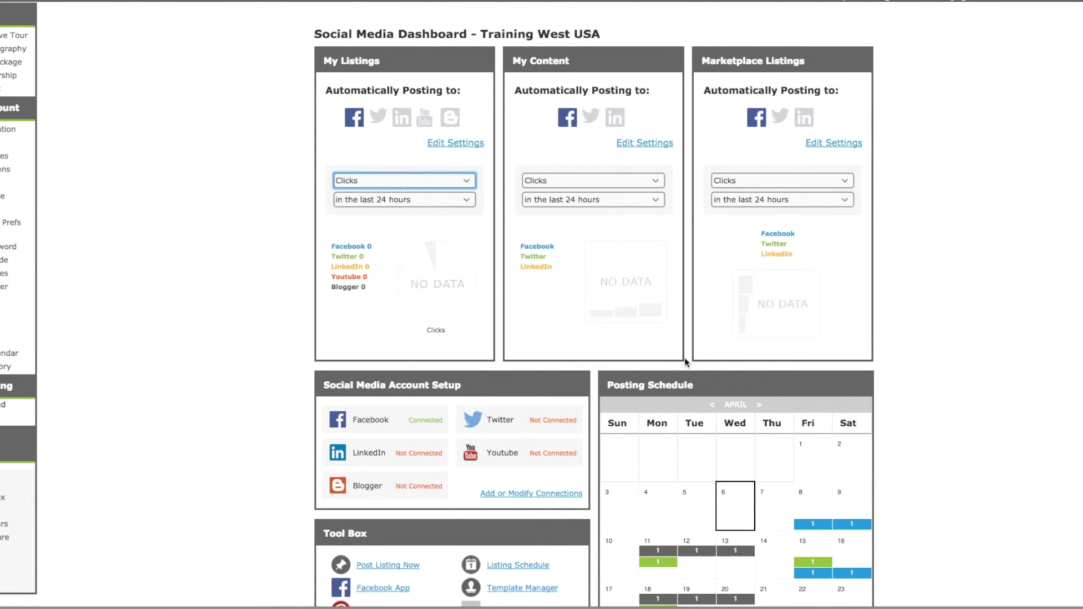
scroll(685, 359, "down", 2)
scroll(685, 362, "down", 2)
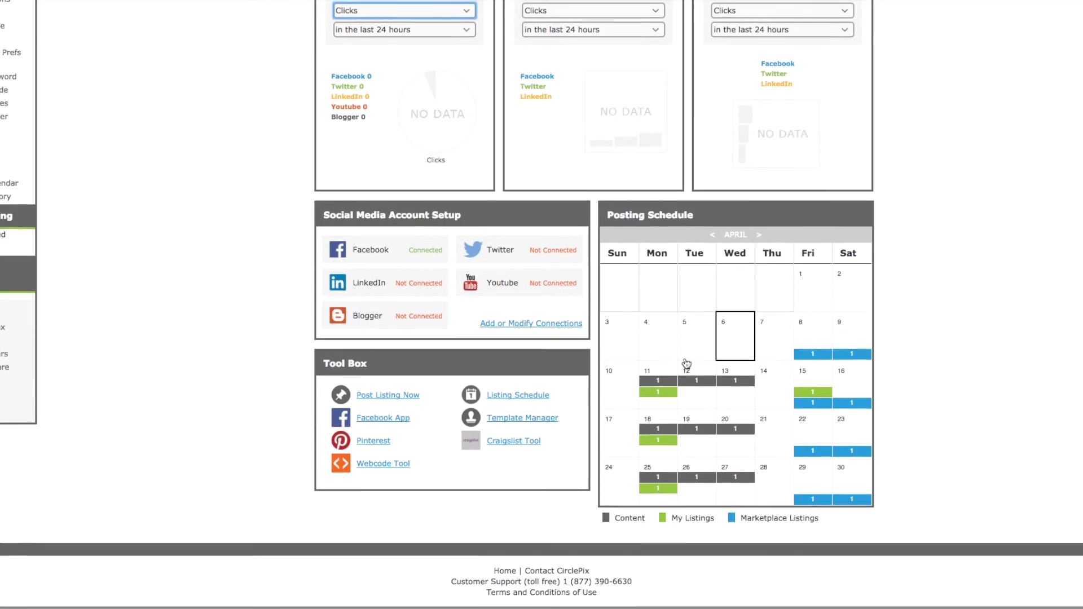
scroll(649, 373, "up", 2)
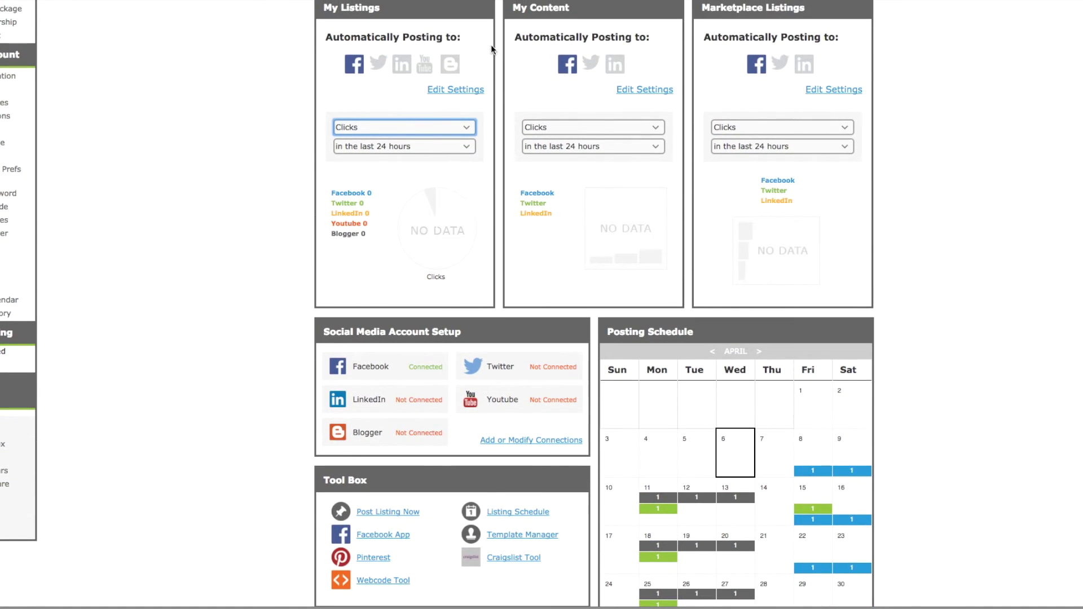